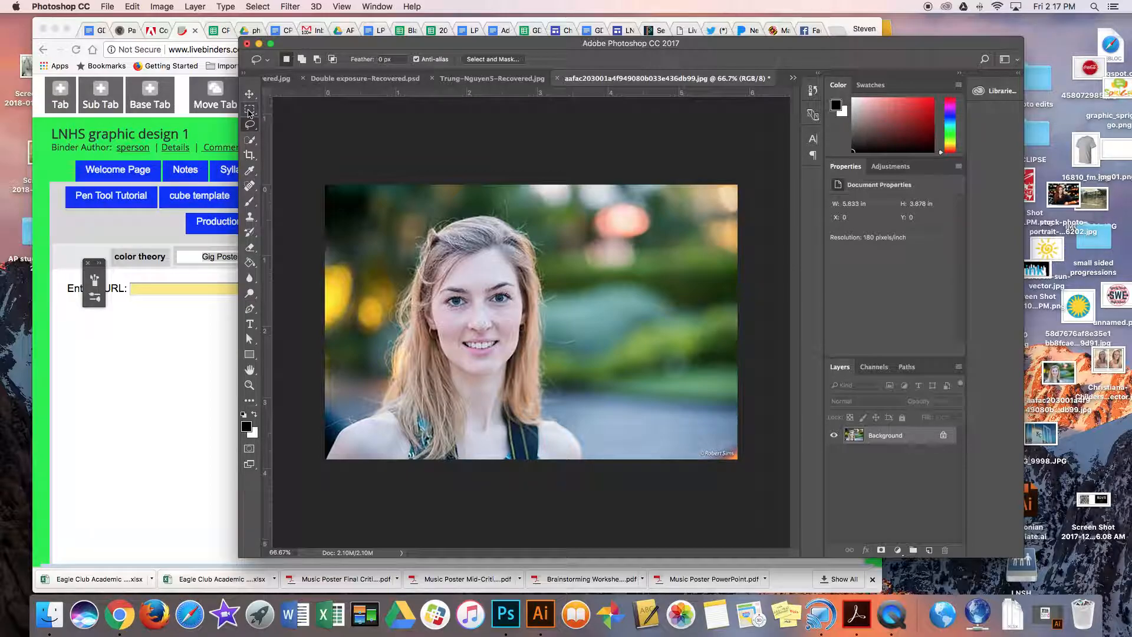
Select a rectangular area over the woman's head with the Rectangular Marquee, try moving its pixels, and clear the selection.
left_click(249, 111)
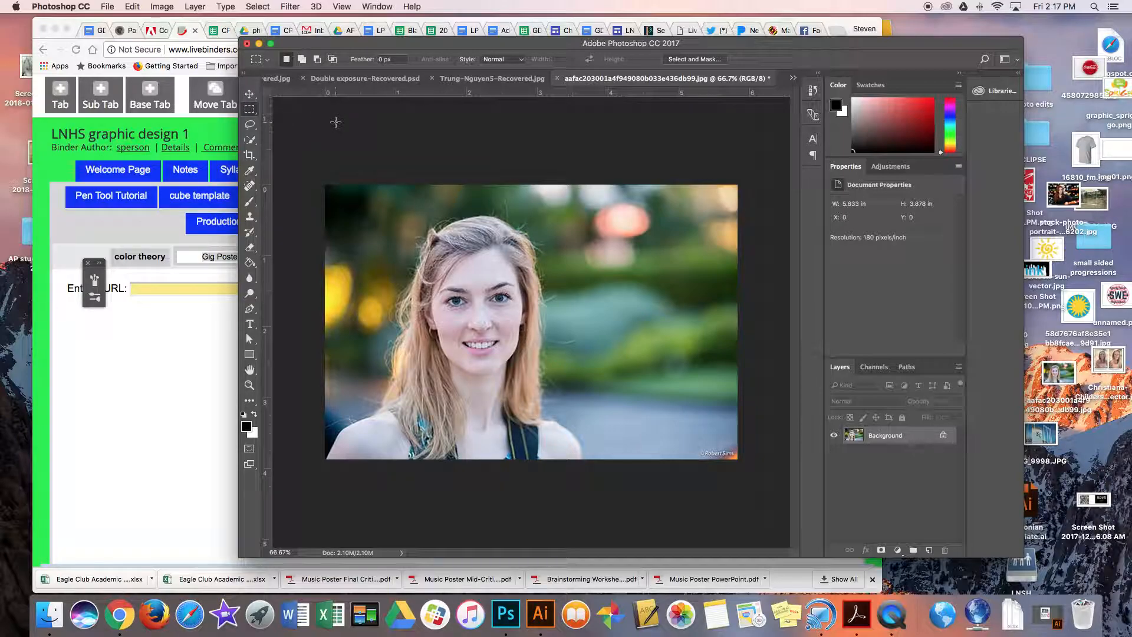
left_click(249, 111)
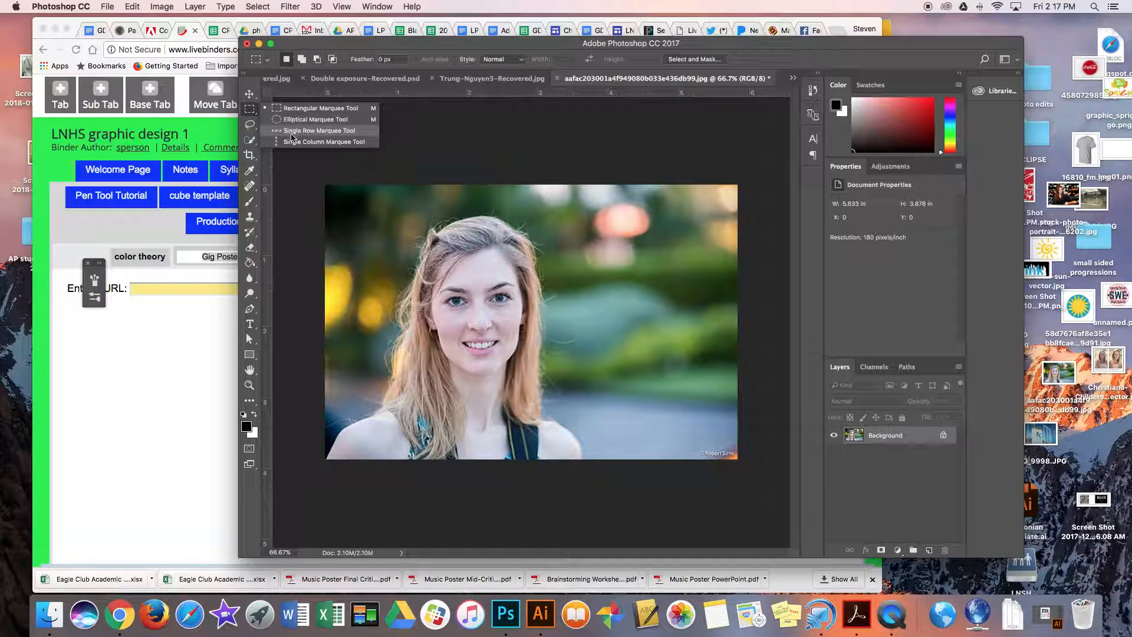
left_click(251, 114)
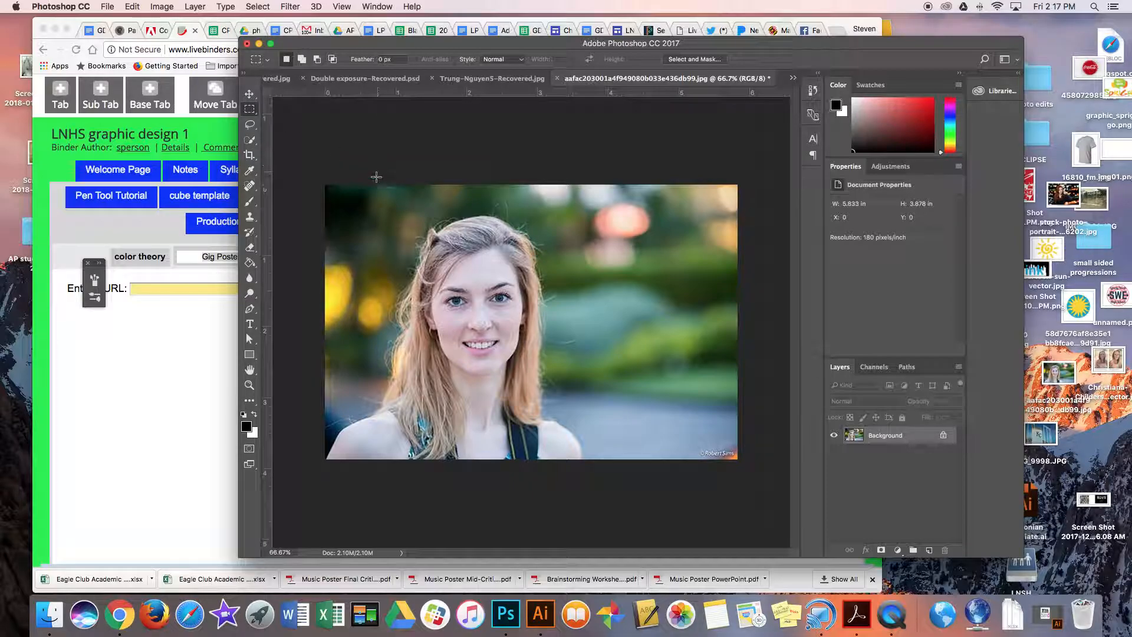
left_click_drag(350, 192, 553, 342)
left_click(249, 94)
left_click_drag(492, 225, 529, 305)
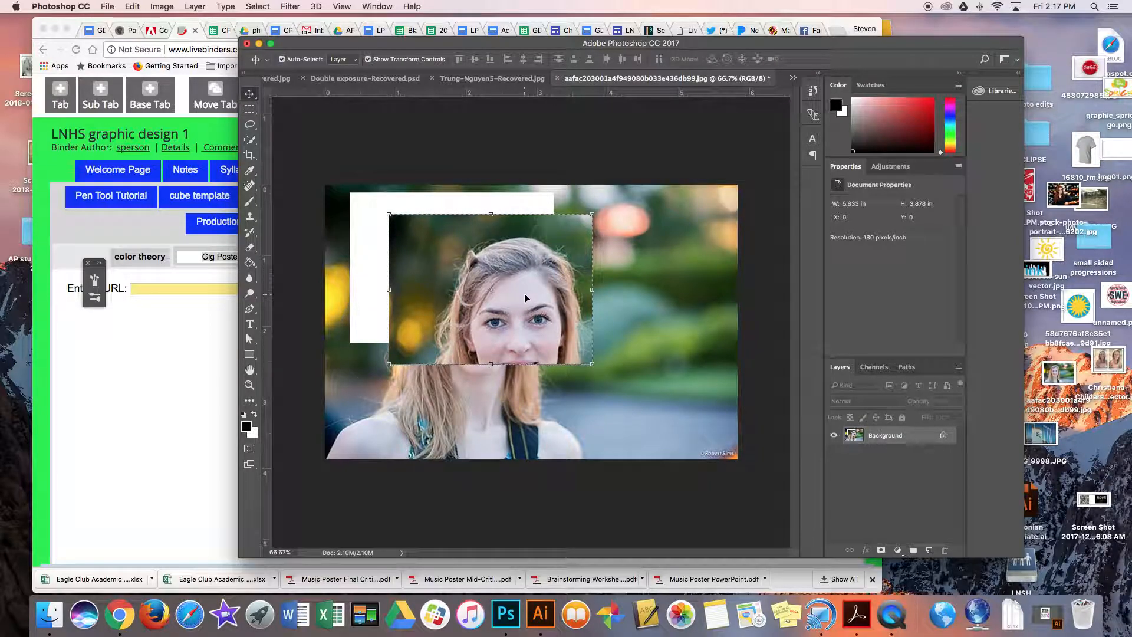
key("super+z")
key("super+d")
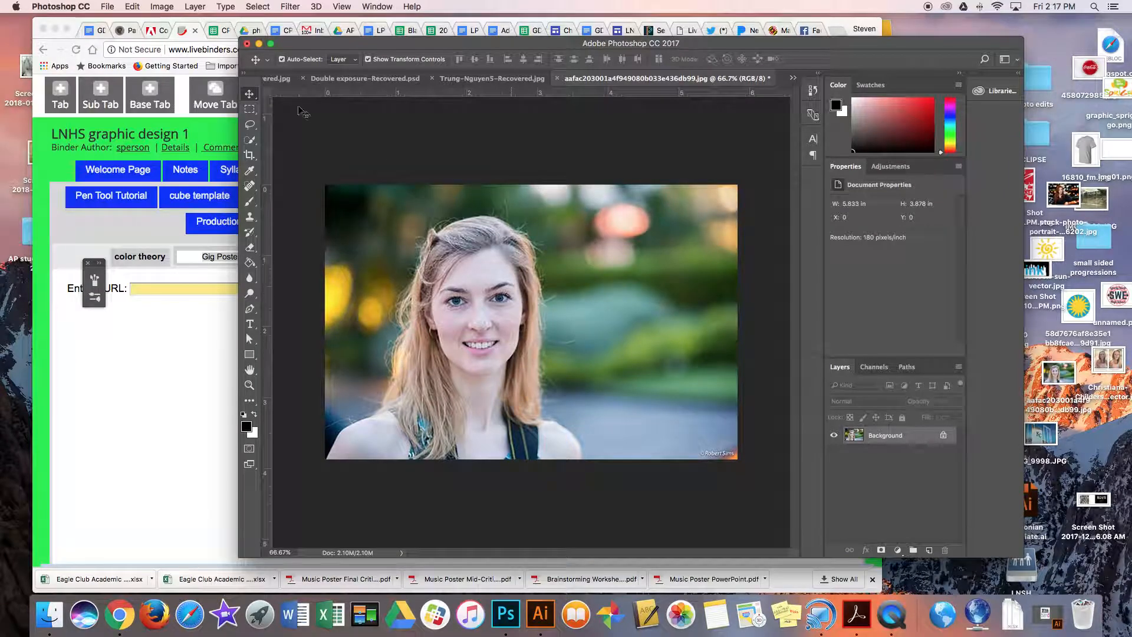
Select a large ellipse over the woman and the background with the Elliptical Marquee and try moving its pixels.
left_click(252, 111)
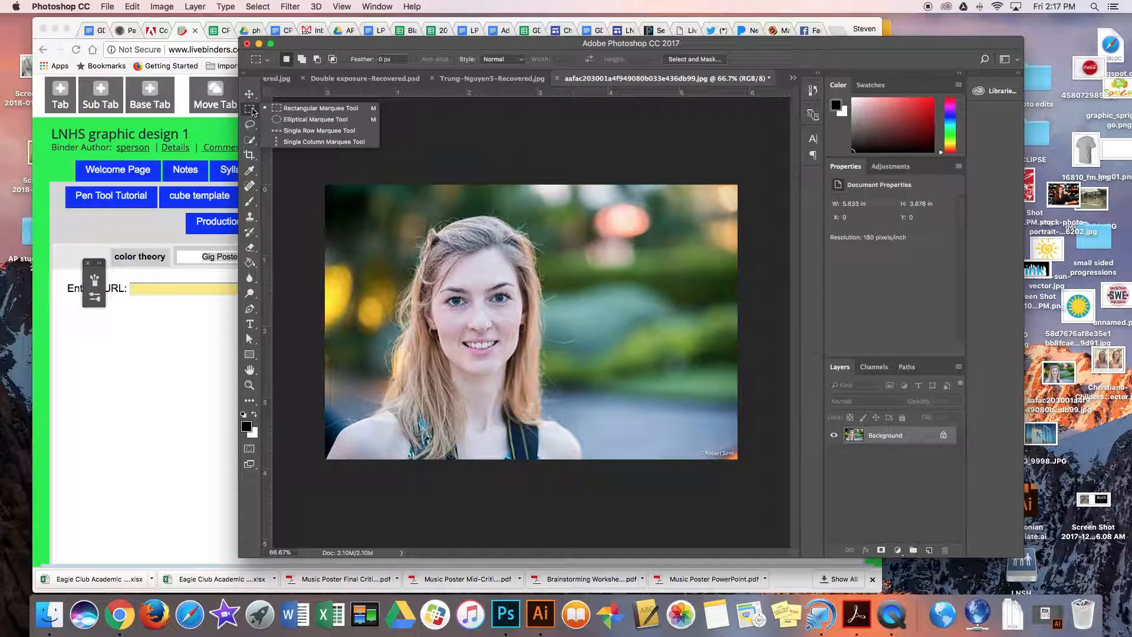
left_click(294, 119)
left_click_drag(406, 227, 653, 417)
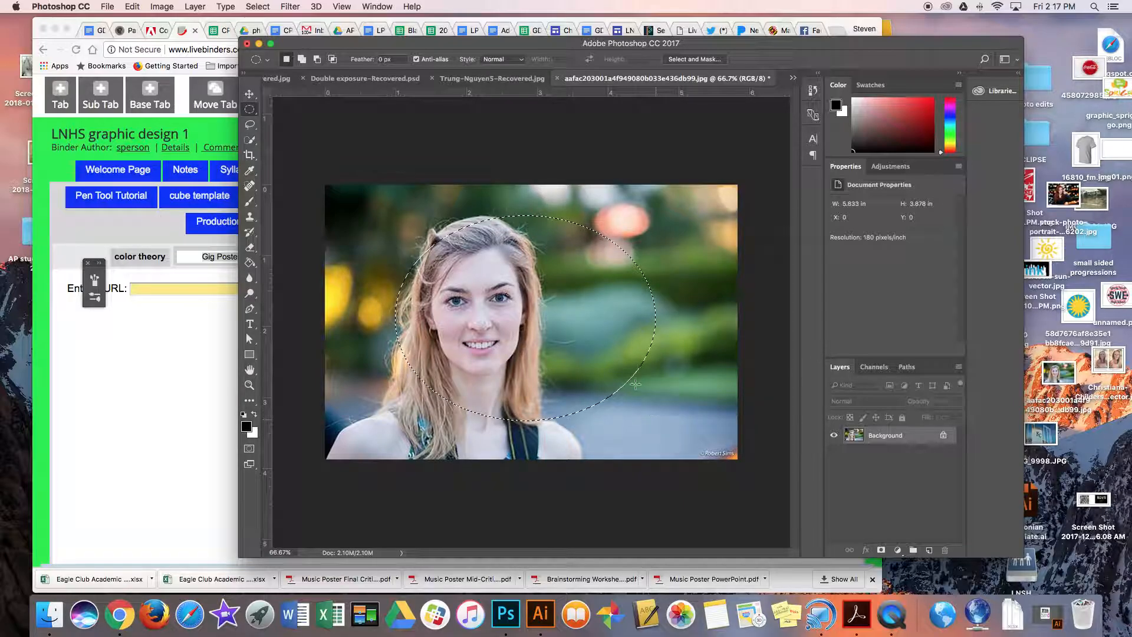
left_click(250, 94)
left_click_drag(583, 309, 542, 288)
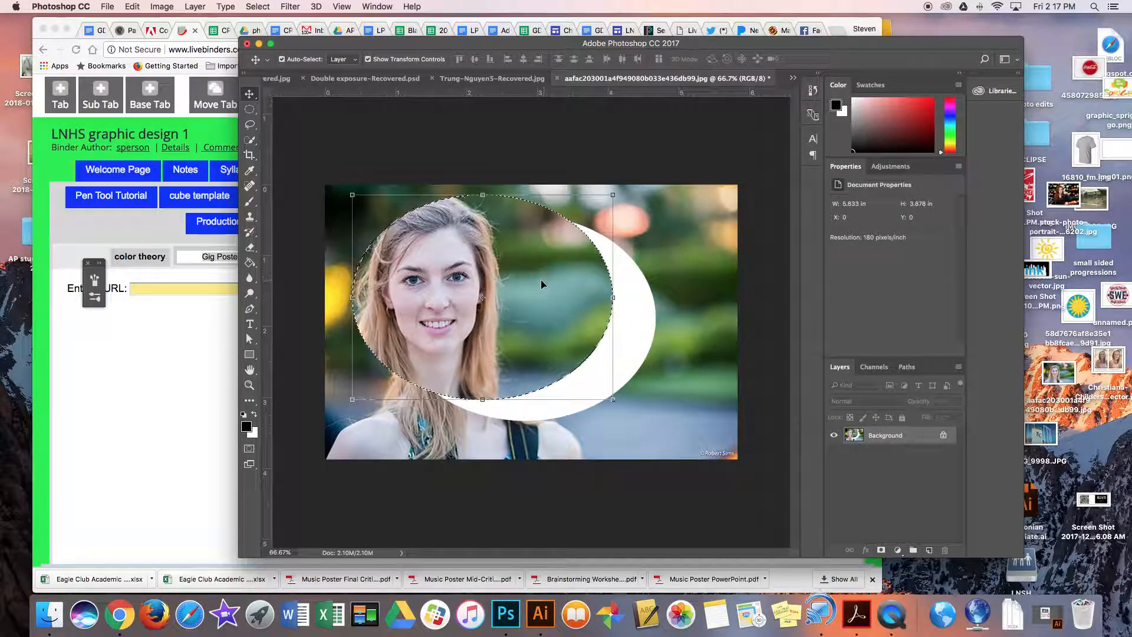
key("super+z")
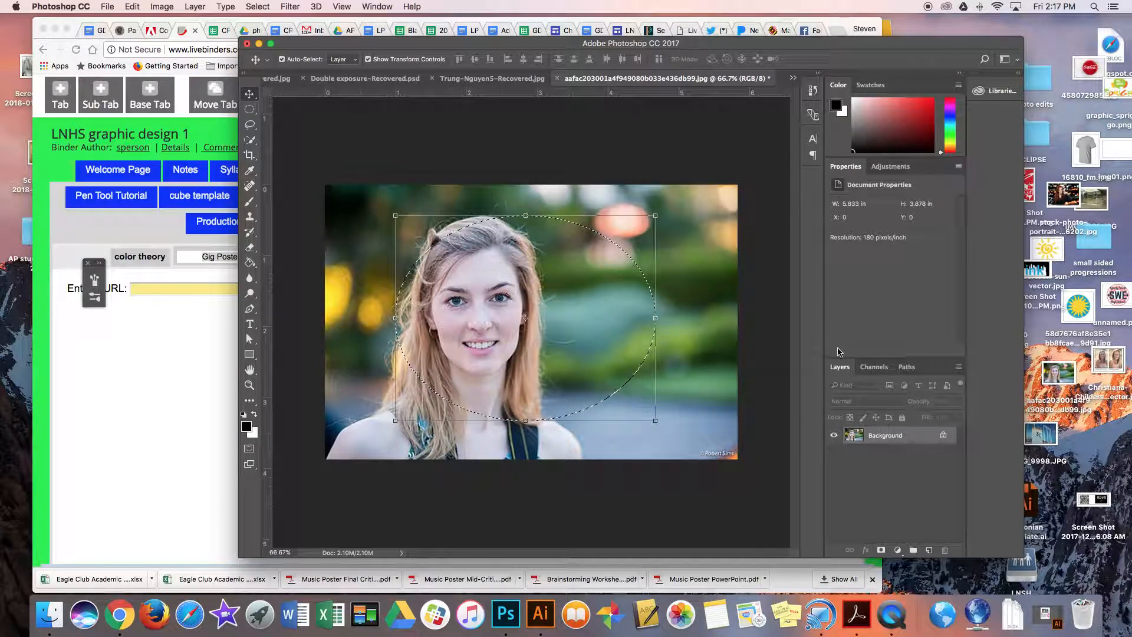
Try a Hue/Saturation adjustment layer on the elliptical selection and delete that layer.
left_click(897, 550)
left_click(926, 442)
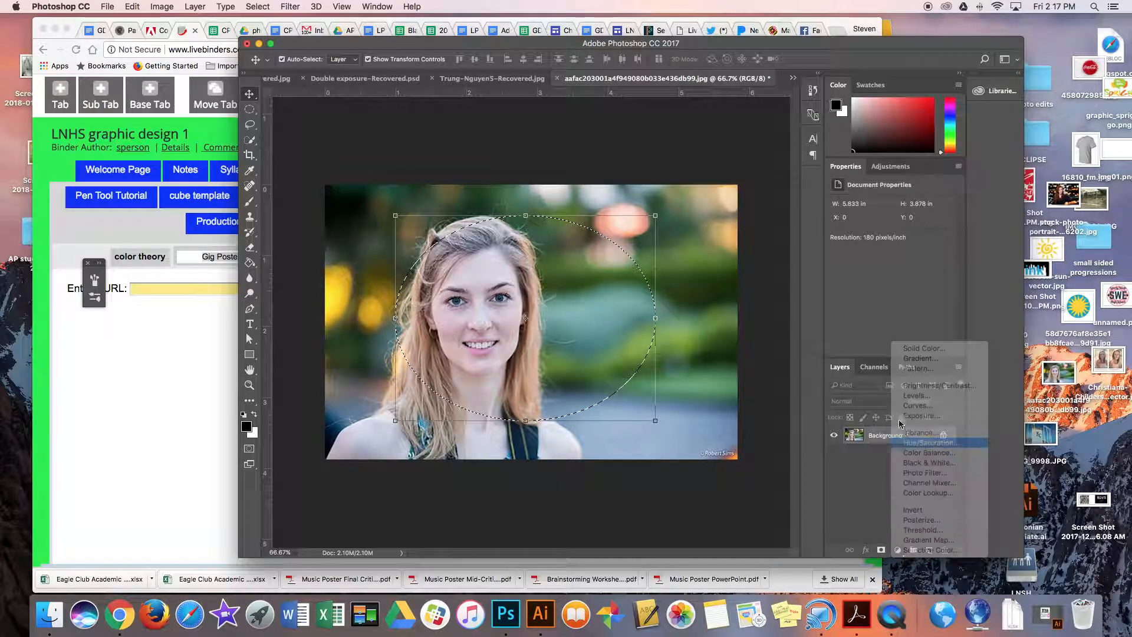
left_click_drag(890, 269, 841, 279)
left_click_drag(907, 439, 945, 549)
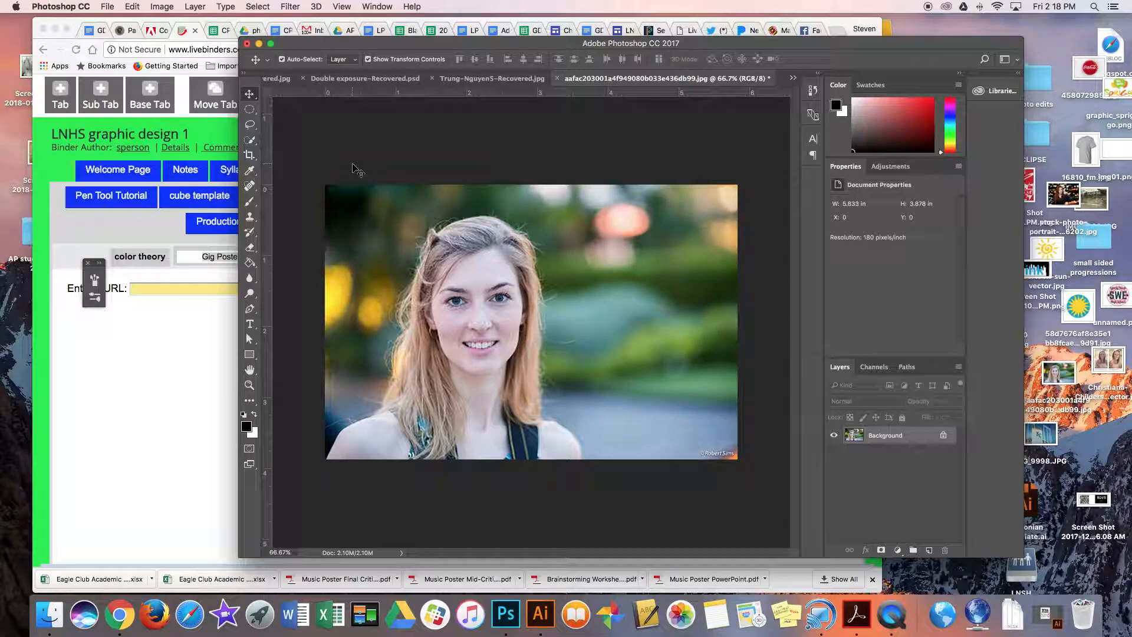
Try tracing the woman's hair freehand with the Lasso and clear the partial selection.
left_click(250, 126)
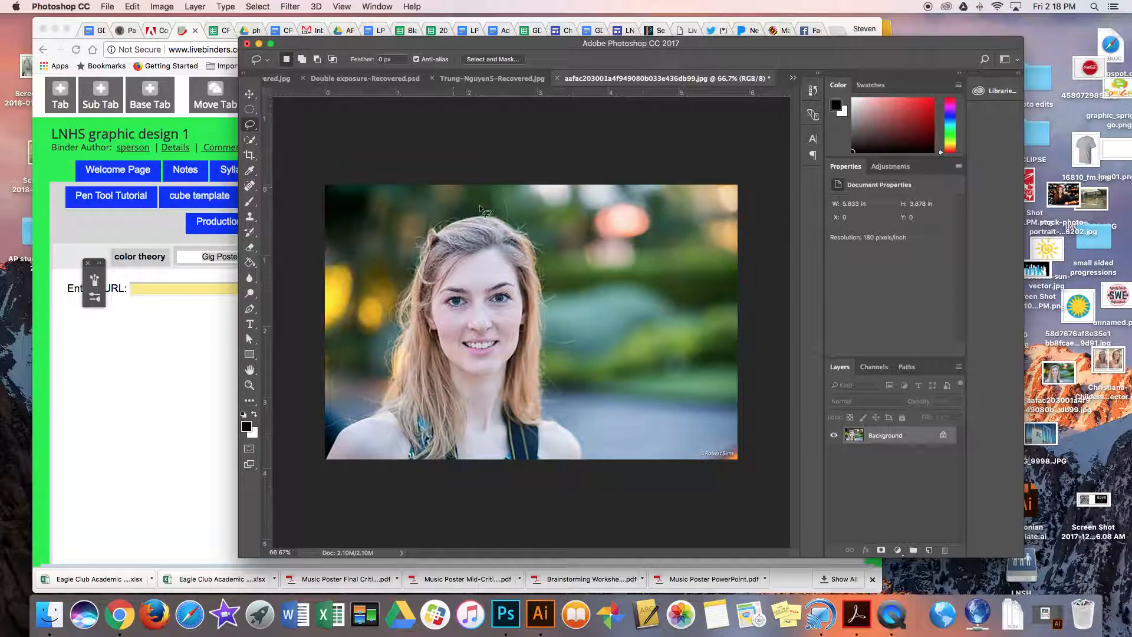
left_click_drag(469, 211, 419, 214)
mouse_move(408, 252)
left_mouse_down()
mouse_move(374, 326)
mouse_move(384, 392)
mouse_move(399, 415)
mouse_move(515, 458)
mouse_move(552, 411)
mouse_move(573, 266)
mouse_move(550, 227)
mouse_move(499, 214)
left_mouse_up()
left_click(543, 279)
mouse_move(440, 228)
left_mouse_down()
mouse_move(398, 313)
mouse_move(381, 411)
mouse_move(475, 446)
left_mouse_up()
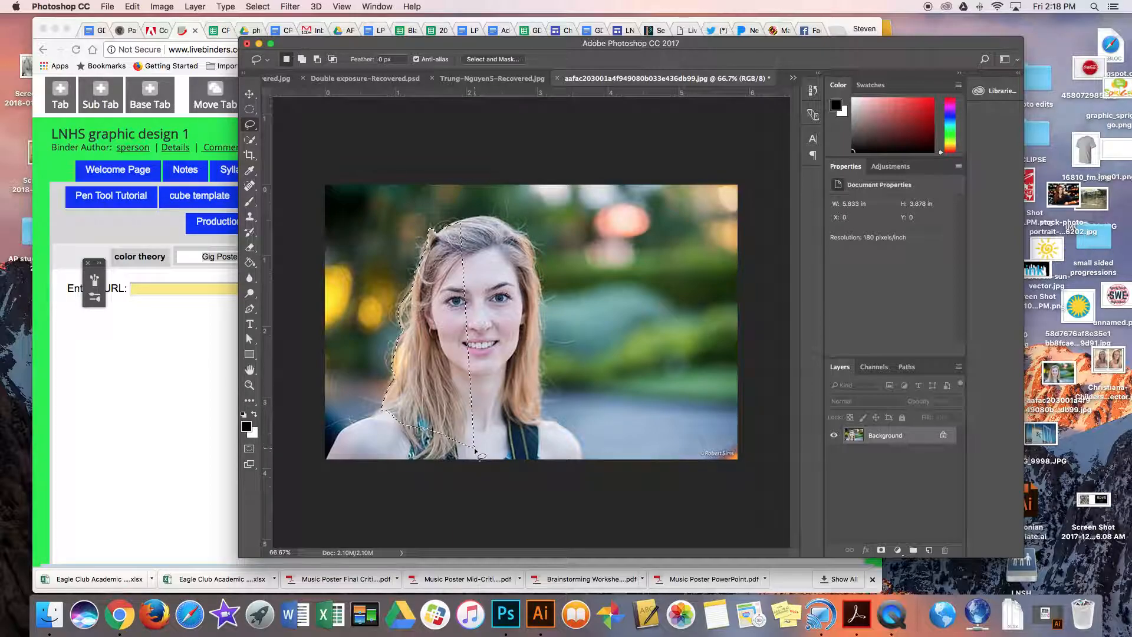
left_click(494, 409)
Trace around the woman's whole head and hair with the Lasso, try moving the selected pixels, and deselect.
mouse_move(408, 281)
left_mouse_down()
mouse_move(381, 411)
mouse_move(426, 445)
mouse_move(498, 437)
left_mouse_up()
left_click_drag(540, 383, 540, 304)
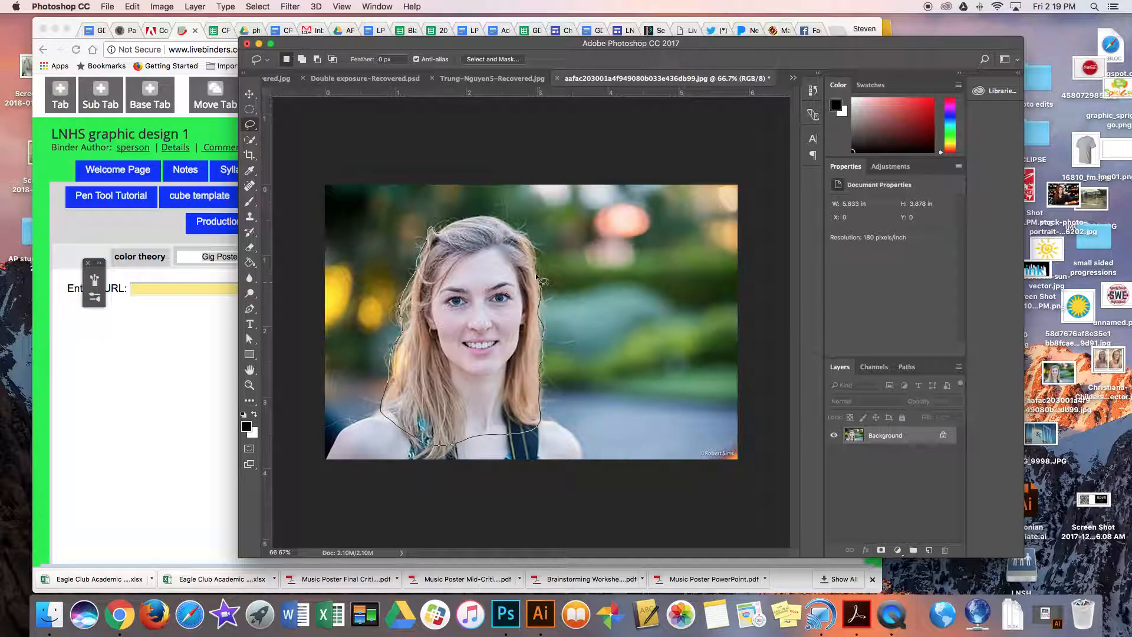
mouse_move(514, 228)
left_mouse_down()
mouse_move(495, 218)
mouse_move(444, 228)
left_mouse_up()
left_click(249, 94)
left_click_drag(487, 285, 477, 292)
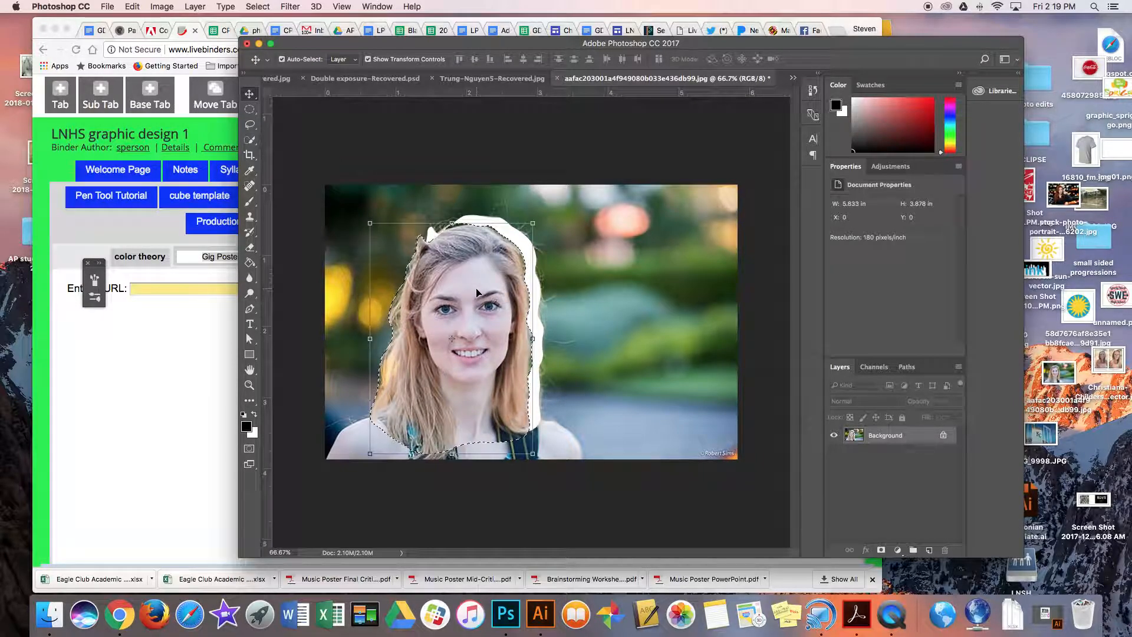
key("super+z")
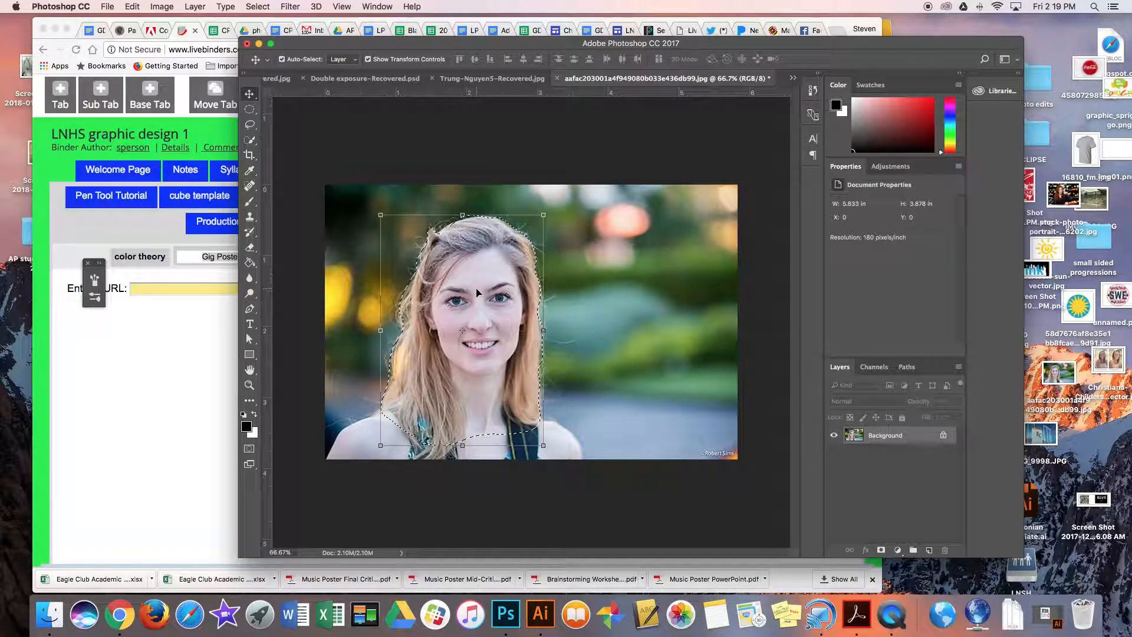
key("super+d")
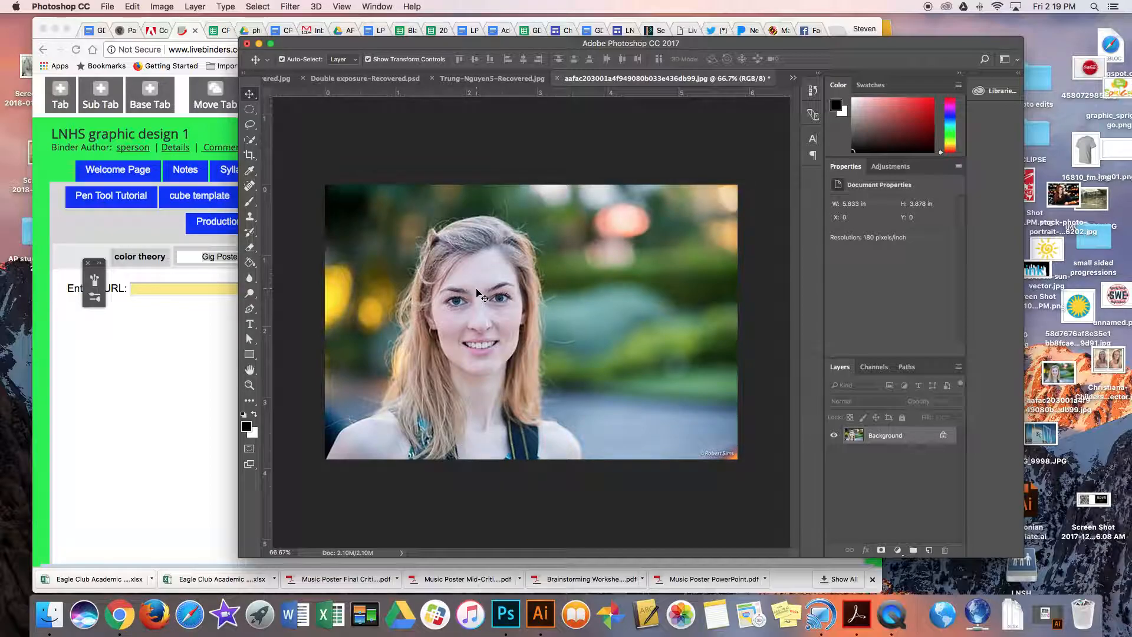
Draw a closed, straight-sided selection over the blurred background beside the woman with the Polygonal Lasso.
left_click(253, 125)
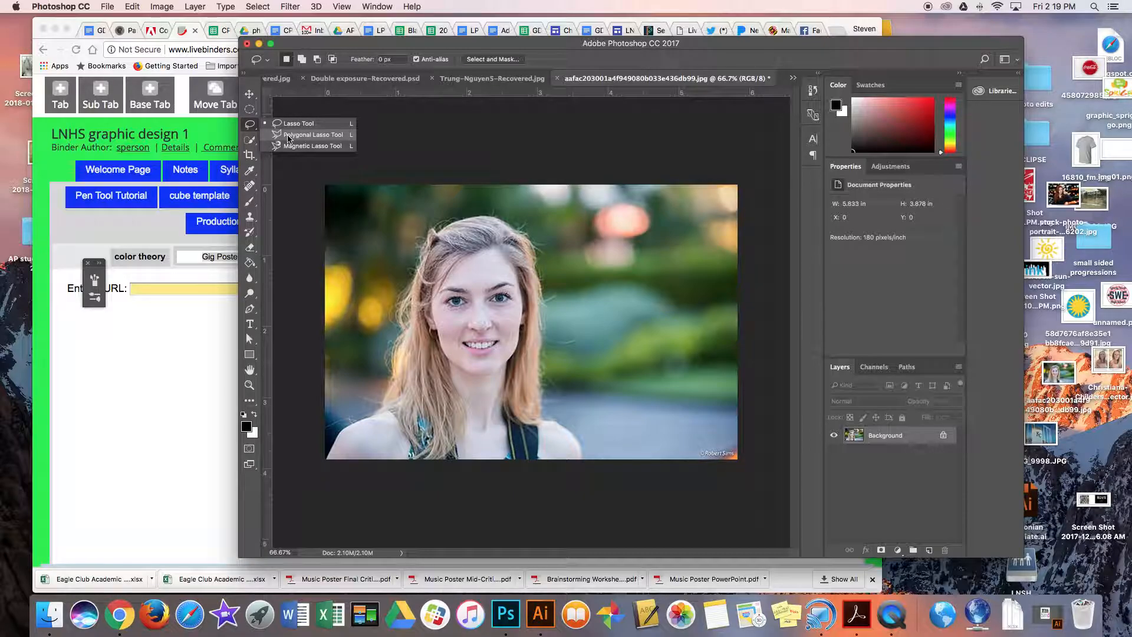
left_click(307, 135)
left_click(610, 194)
left_click(574, 286)
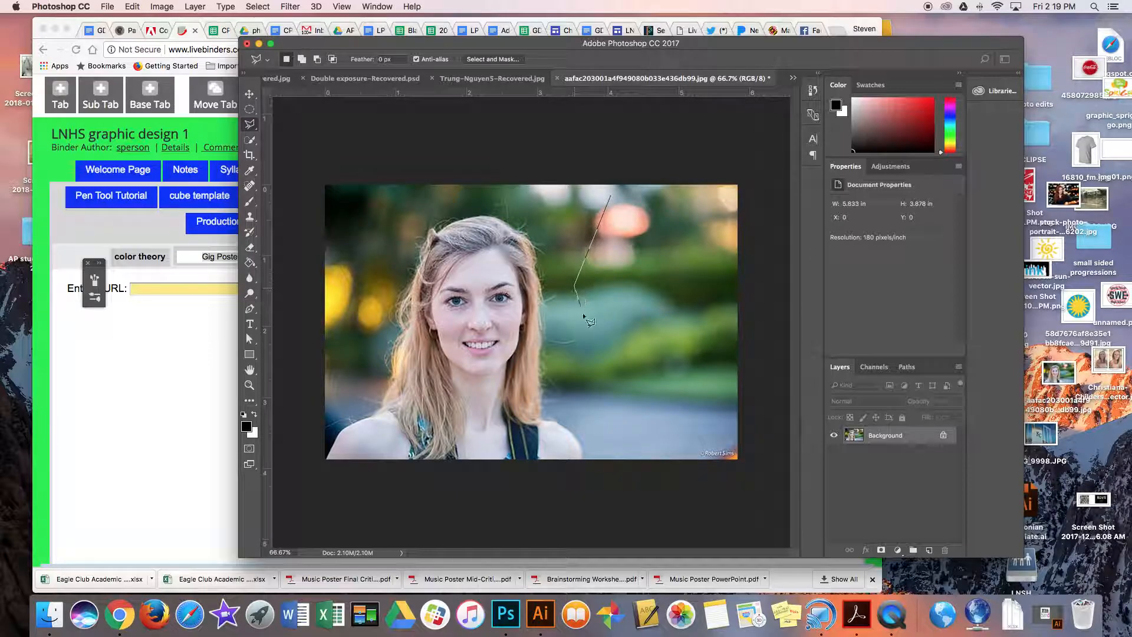
left_click(628, 389)
left_click(725, 329)
left_click(652, 306)
left_click(720, 222)
left_click(629, 230)
left_click(612, 197)
Try moving the pixels inside the polygonal selection and clear the selection.
key("v")
left_click_drag(673, 276, 635, 278)
key("super+z")
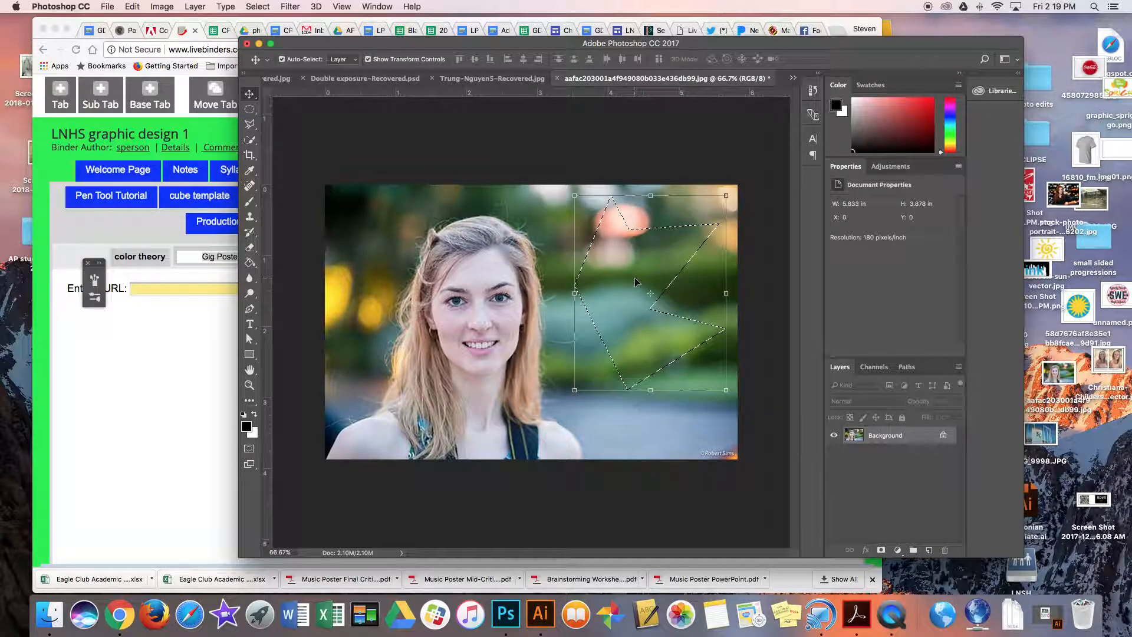
key("super+d")
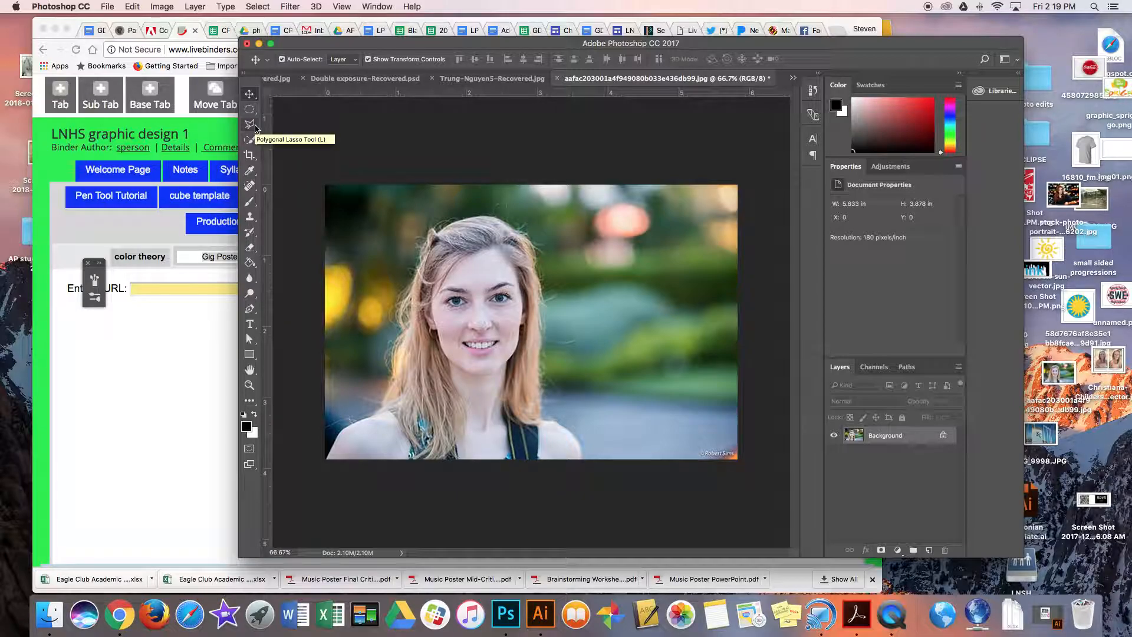
Trace the woman's full outline with the Magnetic Lasso, close the selection, and deselect it.
left_click(253, 127)
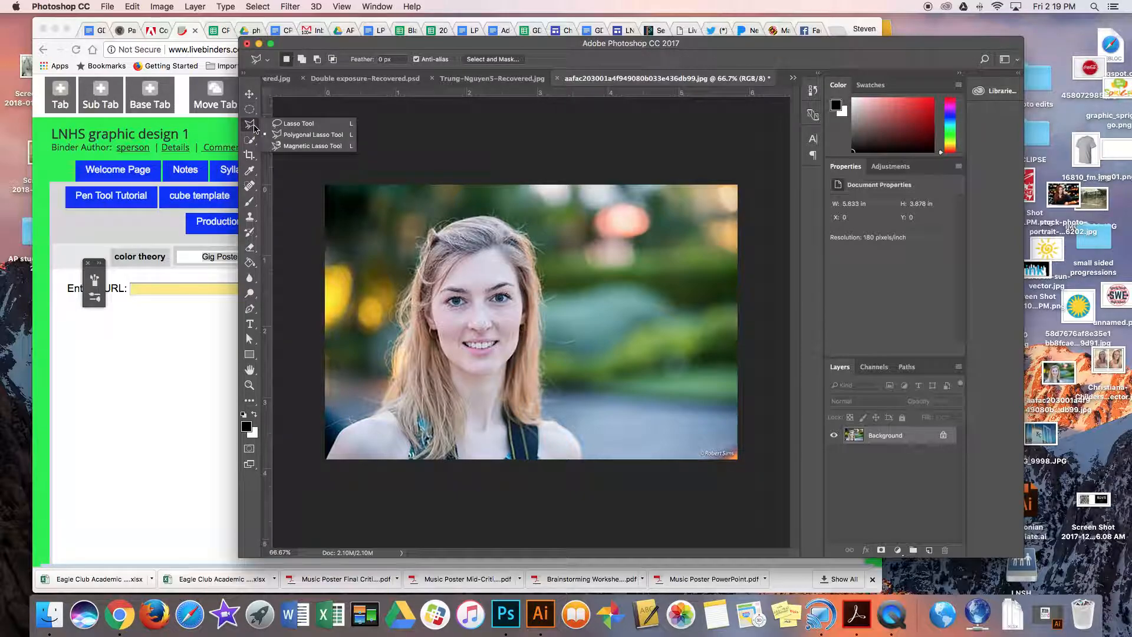
left_click(295, 147)
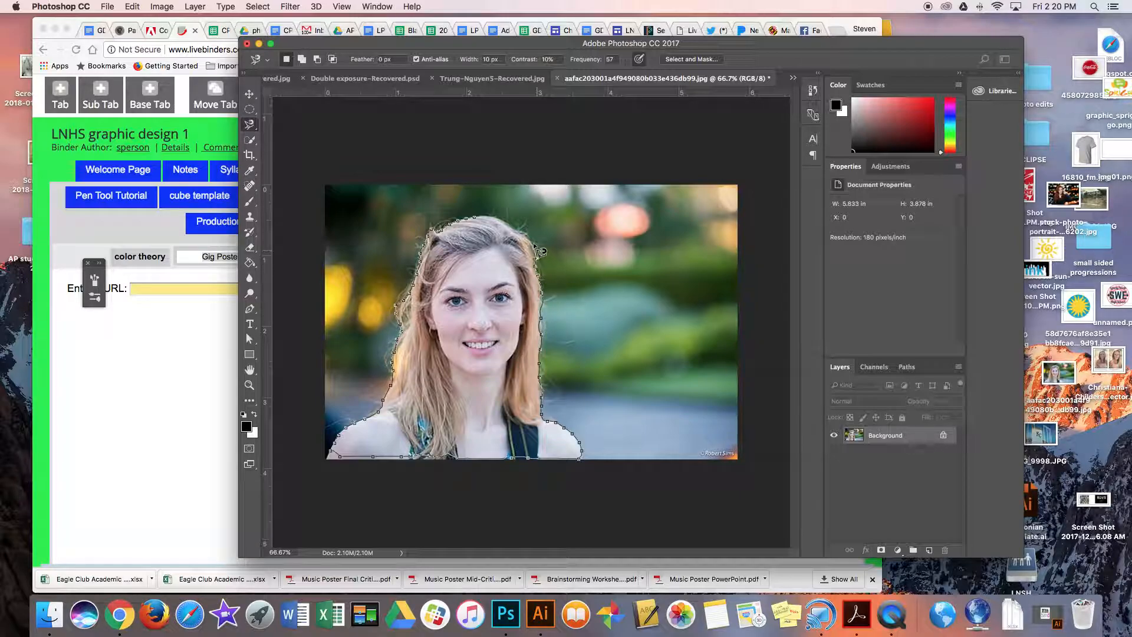
left_click(478, 221)
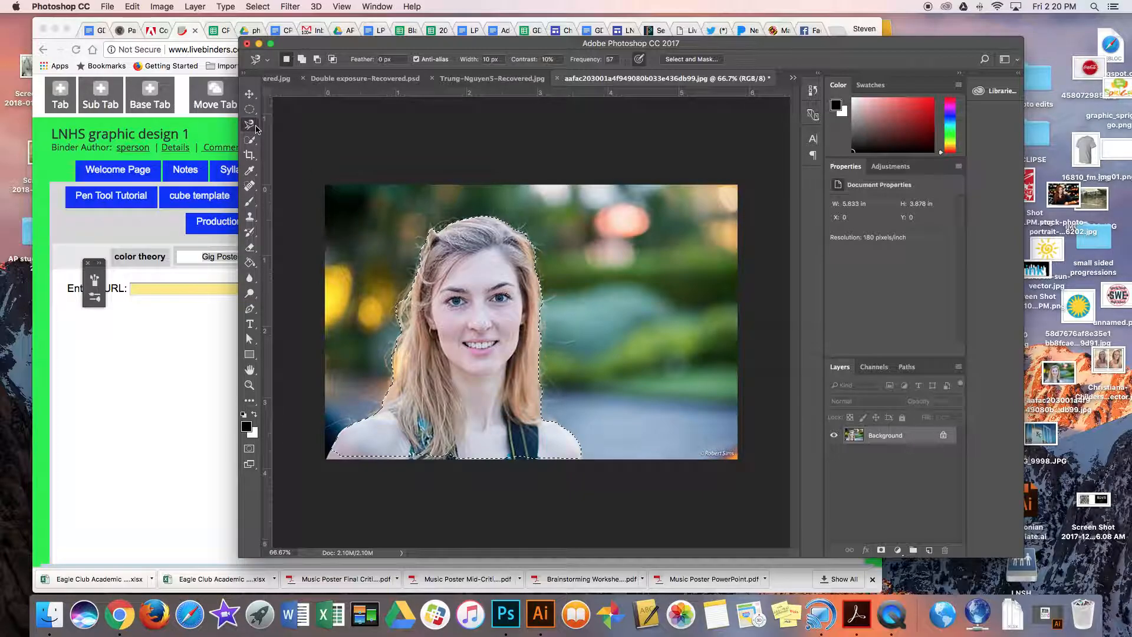
key("super+d")
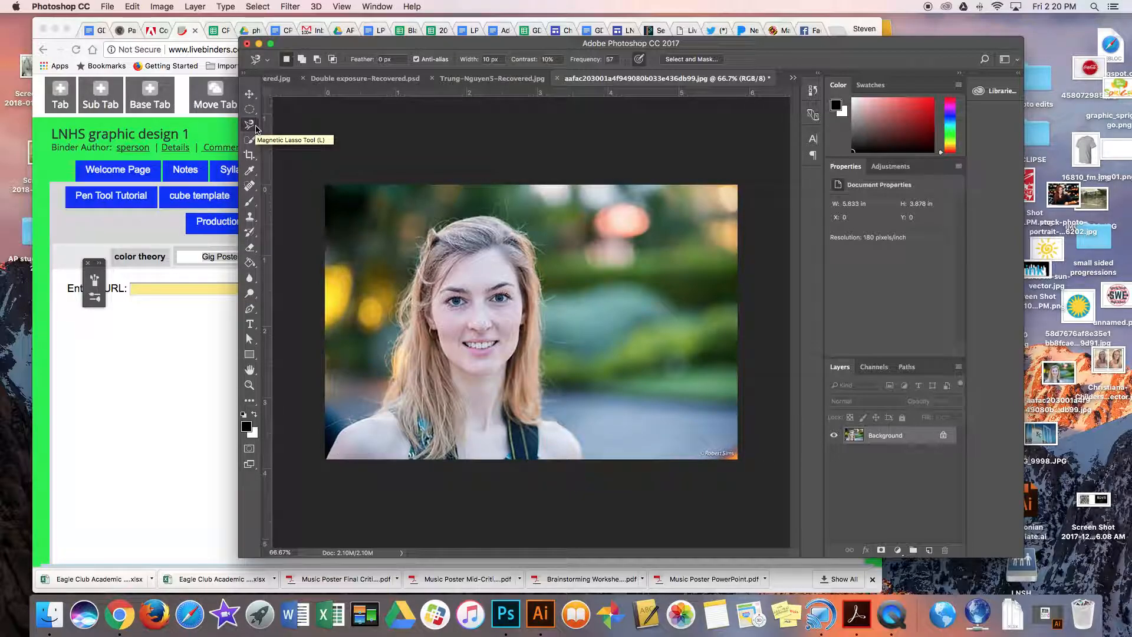
Select the whole woman, including hair and shoulders, using the Quick Selection tool with an enlarged brush.
left_click(250, 140)
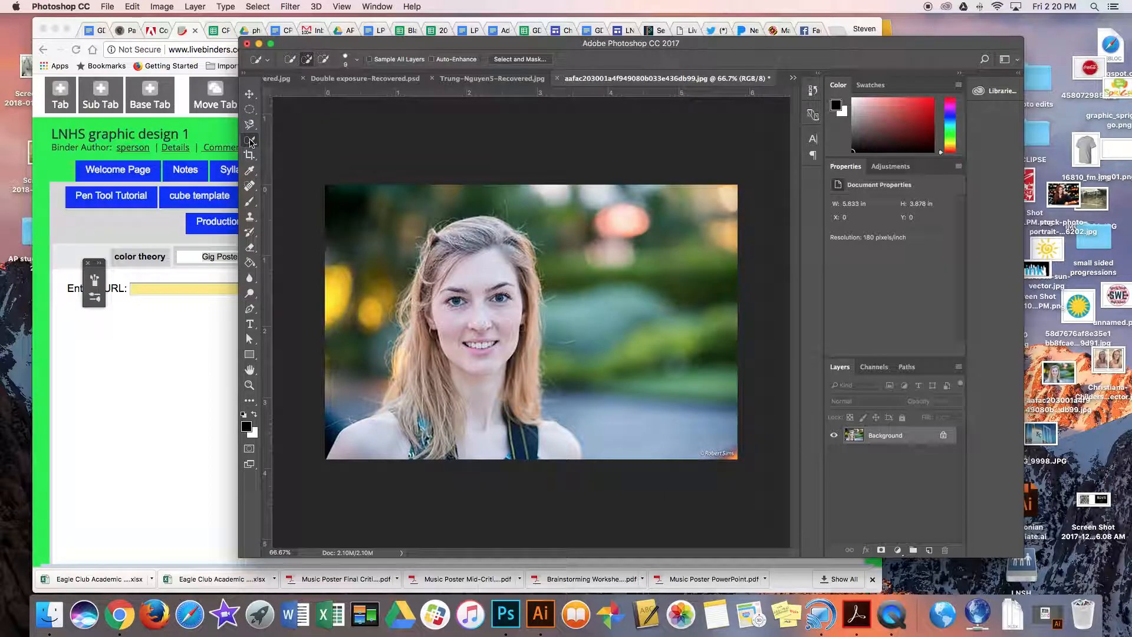
left_click(250, 141)
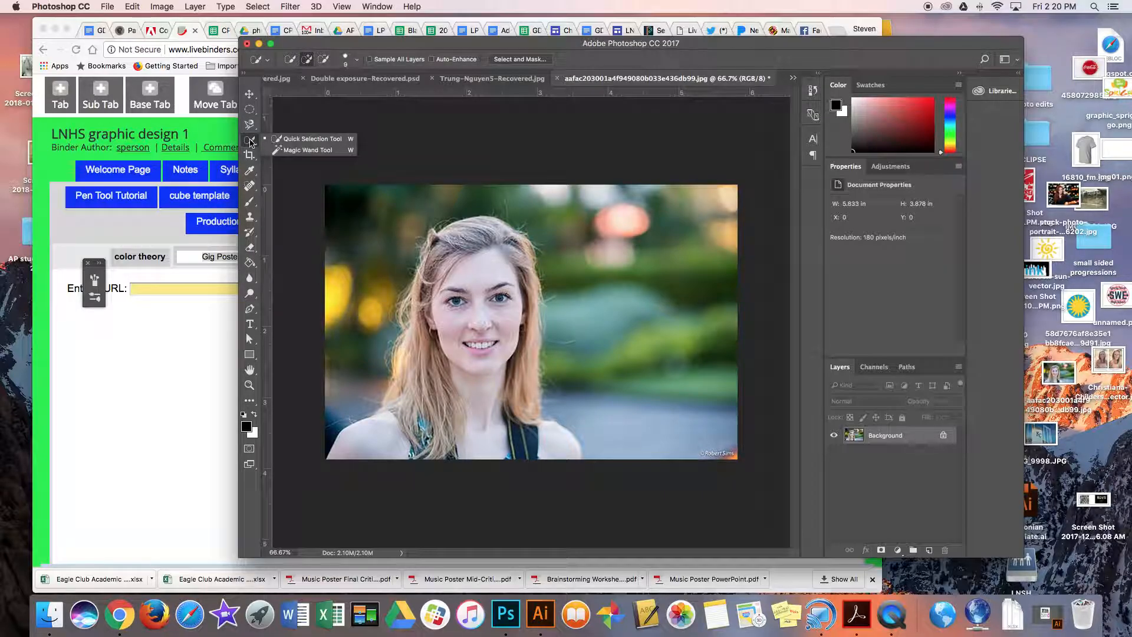
left_click(250, 142)
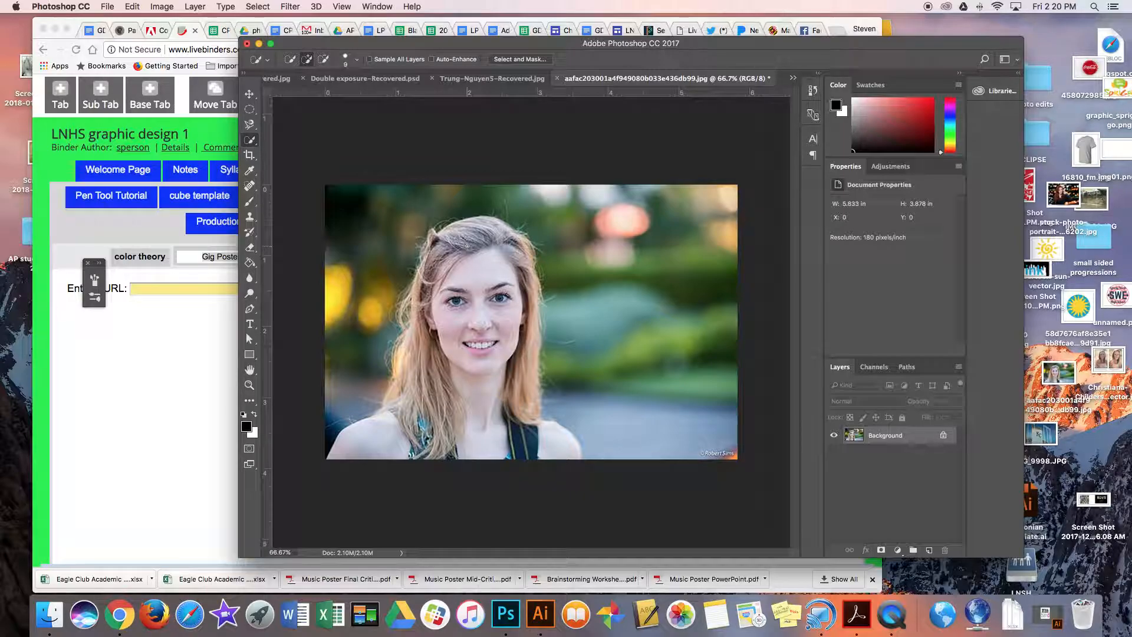
key("bracketright")
key("bracketright")
key("bracketright")
key("bracketright")
key("bracketright")
key("bracketright")
key("bracketright")
key("bracketright")
mouse_move(469, 236)
left_mouse_down()
mouse_move(447, 276)
mouse_move(432, 370)
mouse_move(435, 249)
mouse_move(415, 351)
mouse_move(415, 437)
mouse_move(401, 430)
mouse_move(383, 448)
mouse_move(509, 441)
mouse_move(552, 451)
mouse_move(522, 427)
mouse_move(513, 384)
mouse_move(519, 273)
left_mouse_up()
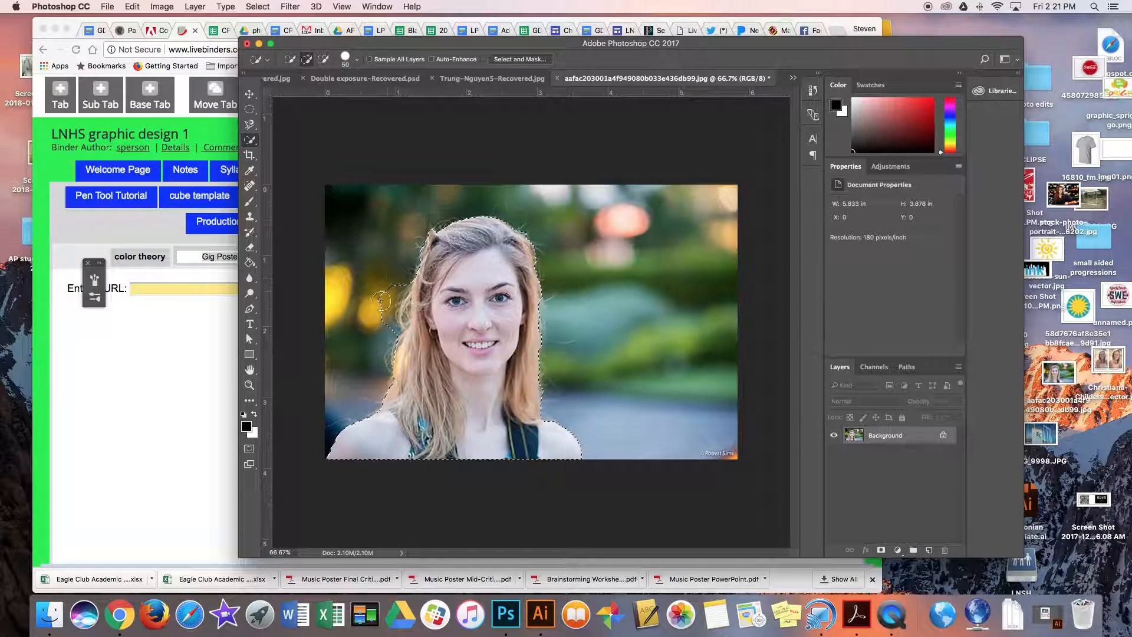
Subtract the stray background patch beside the woman's hair from the selection.
key("alt")
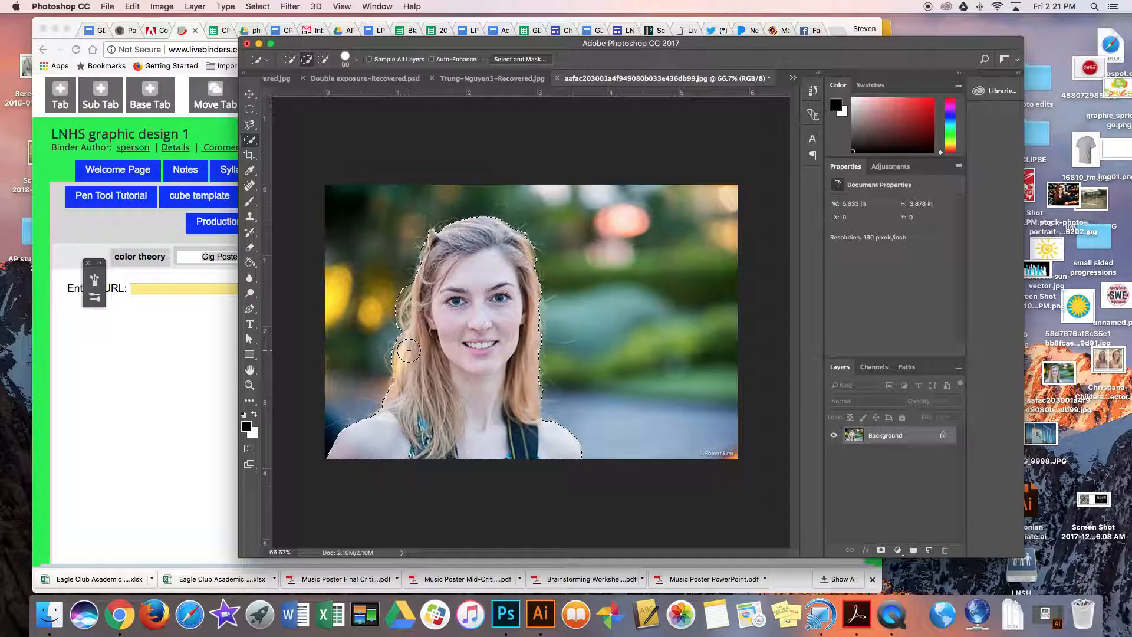
left_click_drag(408, 350, 391, 230)
key("ctrl+z")
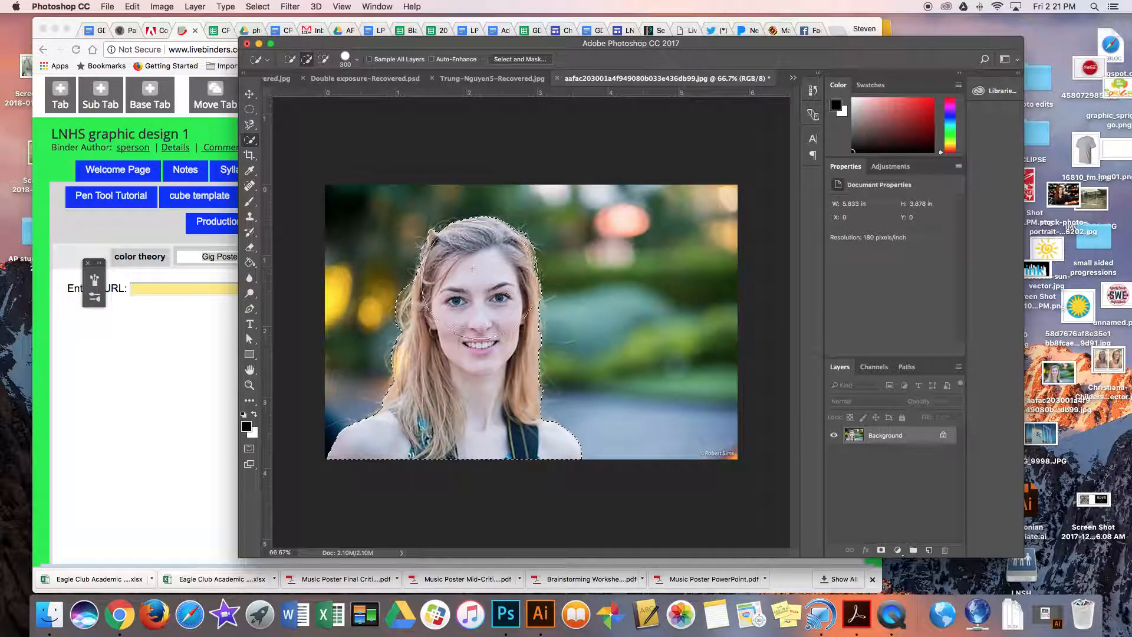
Reduce the Quick Selection brush size and refine the selection edge along the woman's hair in subtract mode.
key("bracketleft")
key("bracketleft")
key("bracketleft")
key("bracketleft")
key("bracketleft")
key("bracketleft")
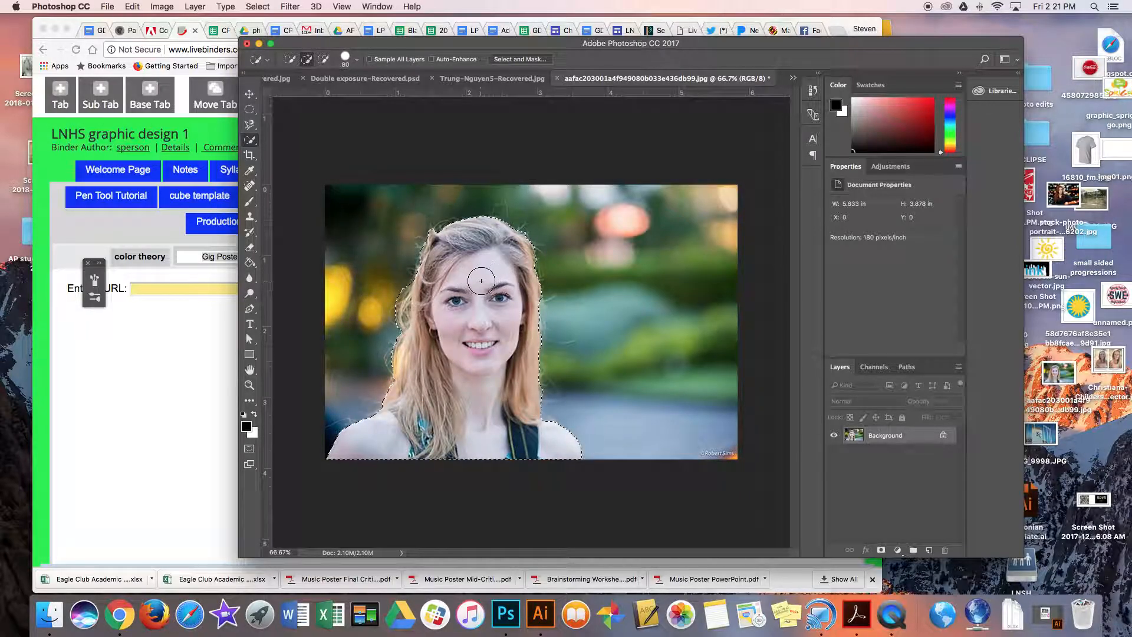
key("bracketleft")
key("bracketleft")
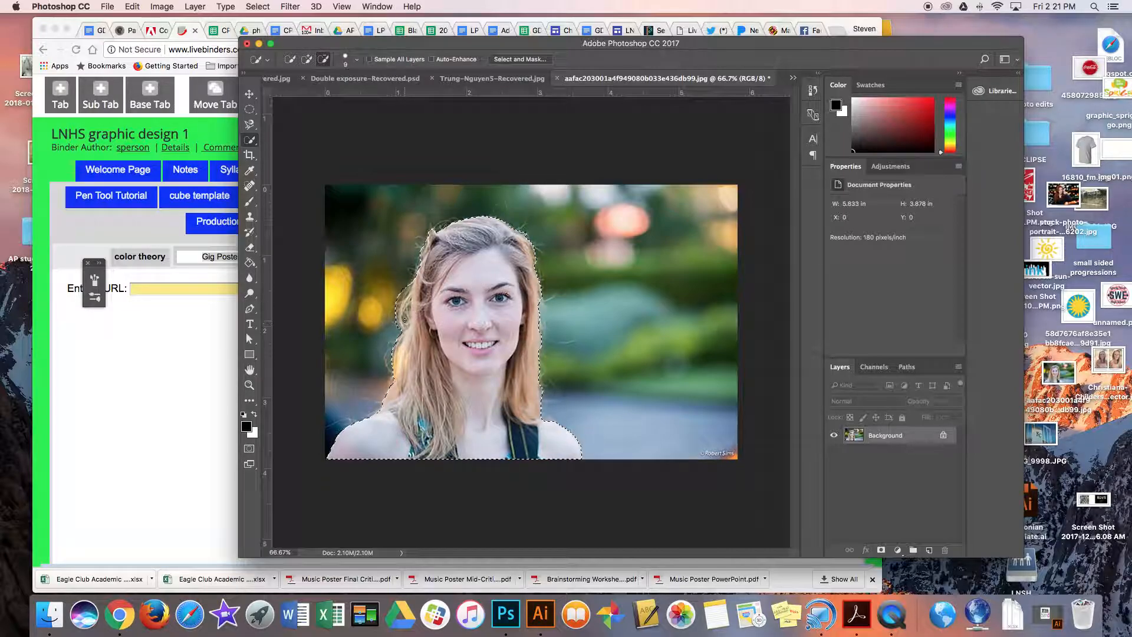
key("alt")
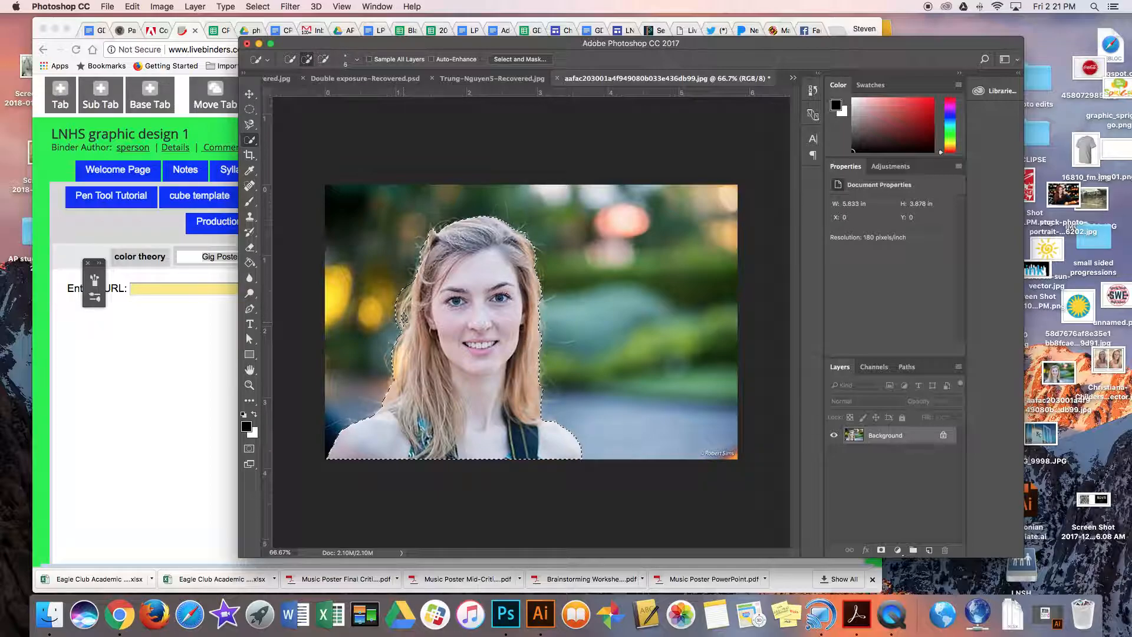
key("alt")
key("alt")
Deselect the woman and use the Magic Wand tool to select the blurred pink background area, followed by the woman's face.
left_click(252, 143)
key("super+d")
left_click(254, 145)
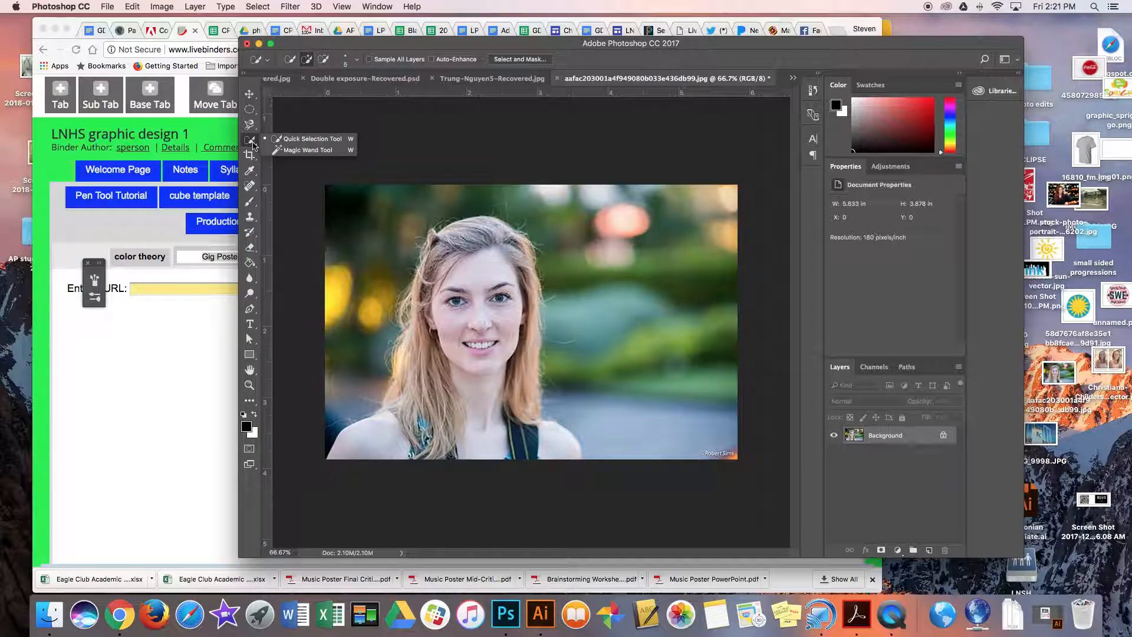
left_click(288, 151)
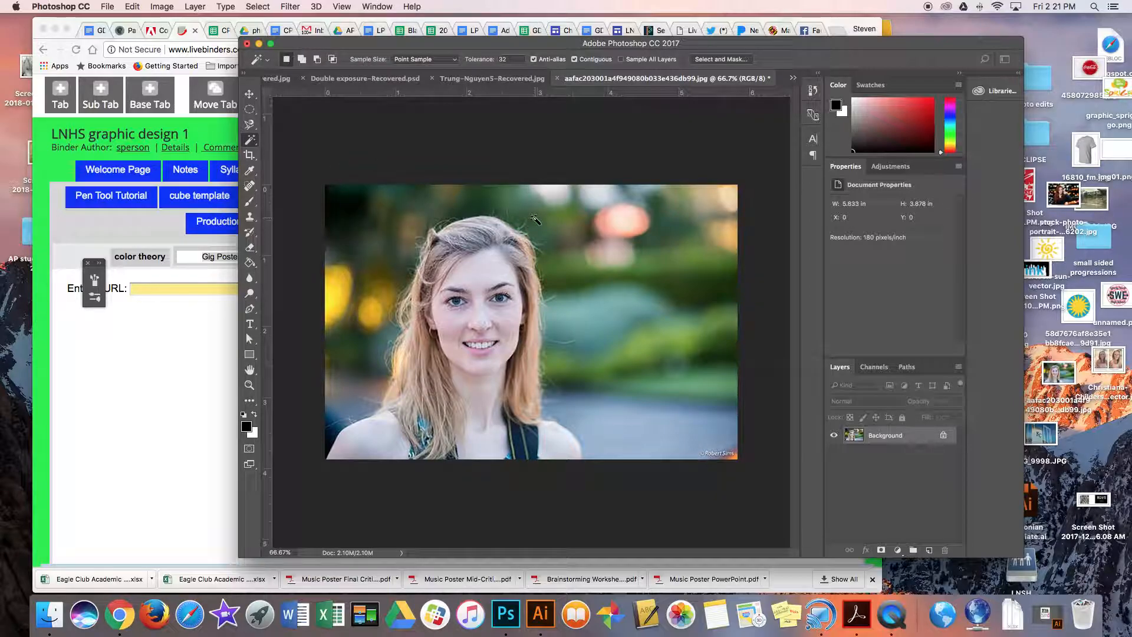
left_click(630, 231)
left_click(479, 283)
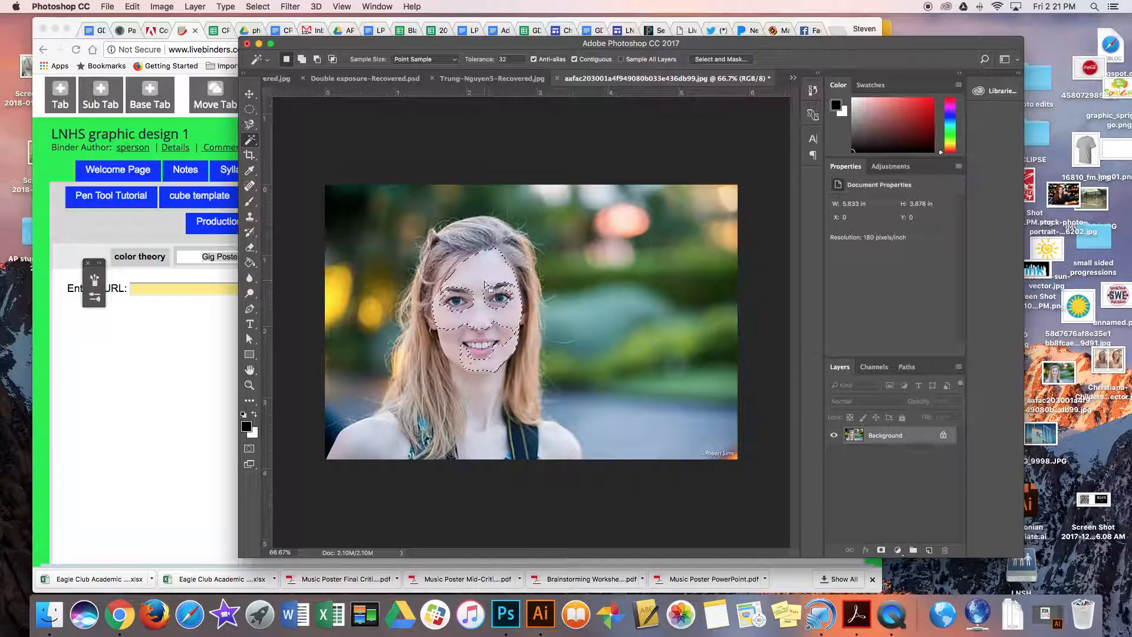
Try the Magic Wand on the woman's forehead at tolerance 100 and on the dark background at tolerance 32, clearing each selection.
double_click(522, 60)
type("100")
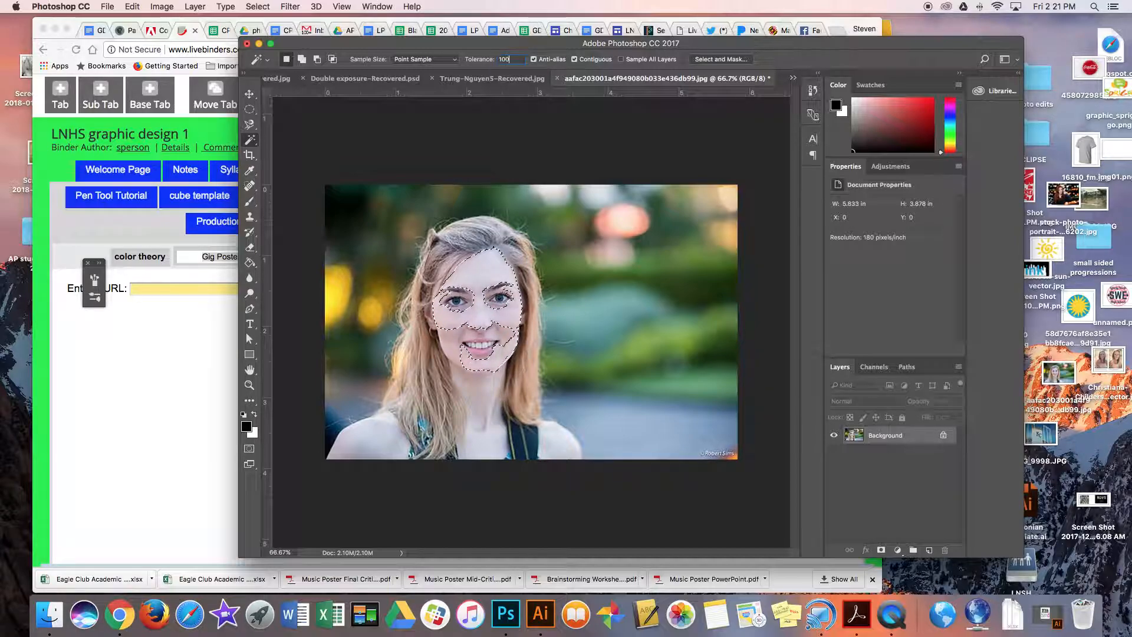
left_click(501, 275)
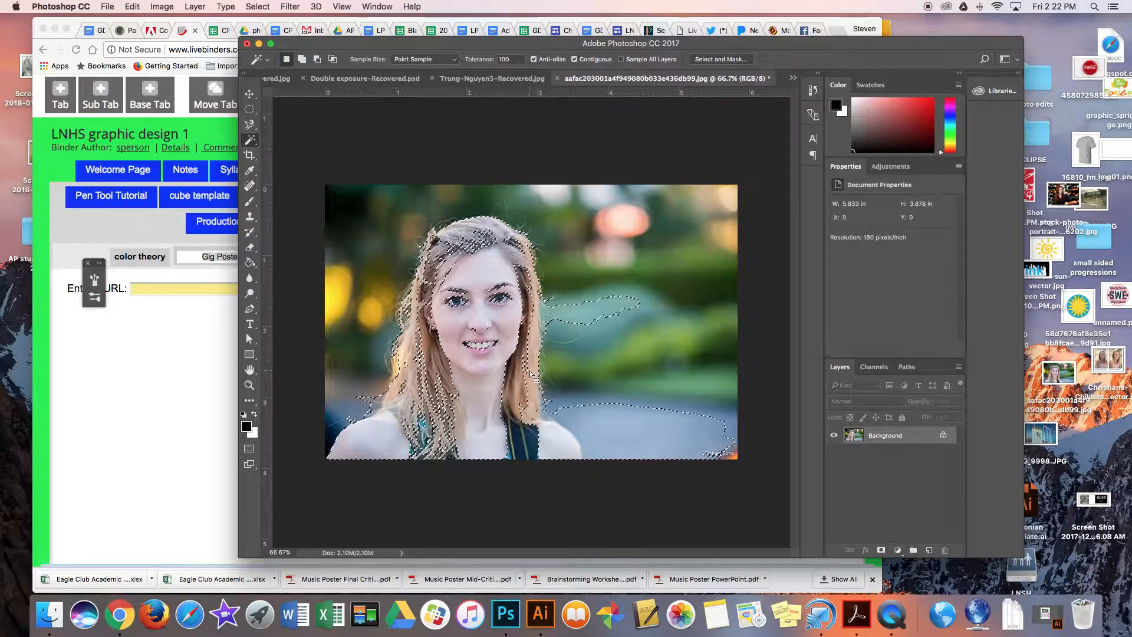
key("super+d")
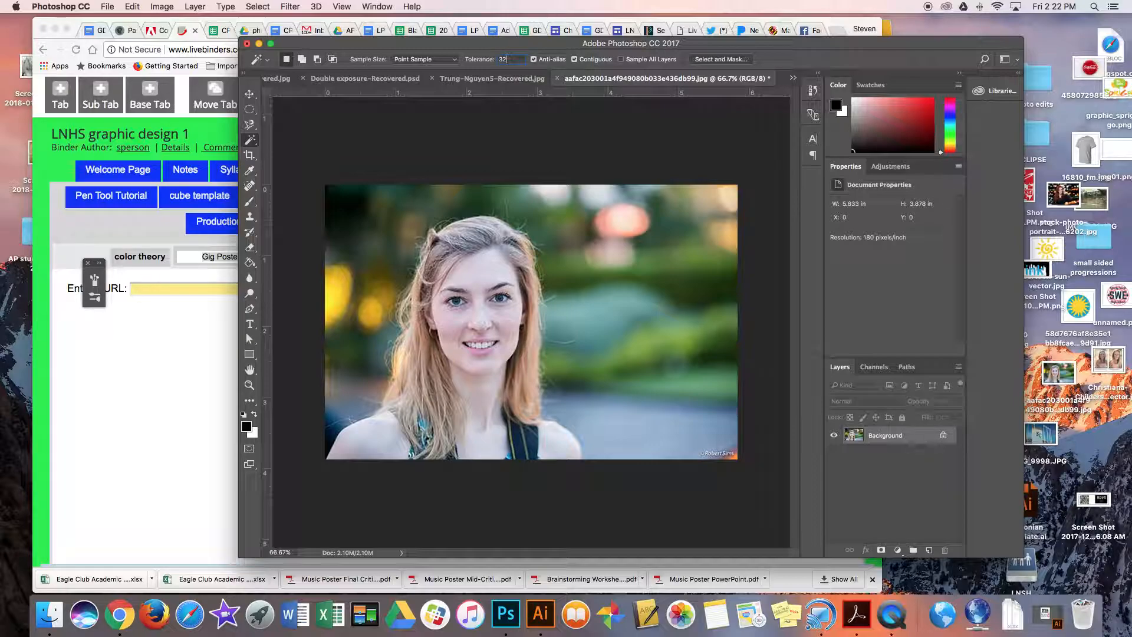
left_click(349, 221)
key("super+d")
Trace the left edge of the woman's hair with the Pen tool, starting near the crown and working down past her chin.
left_click(250, 308)
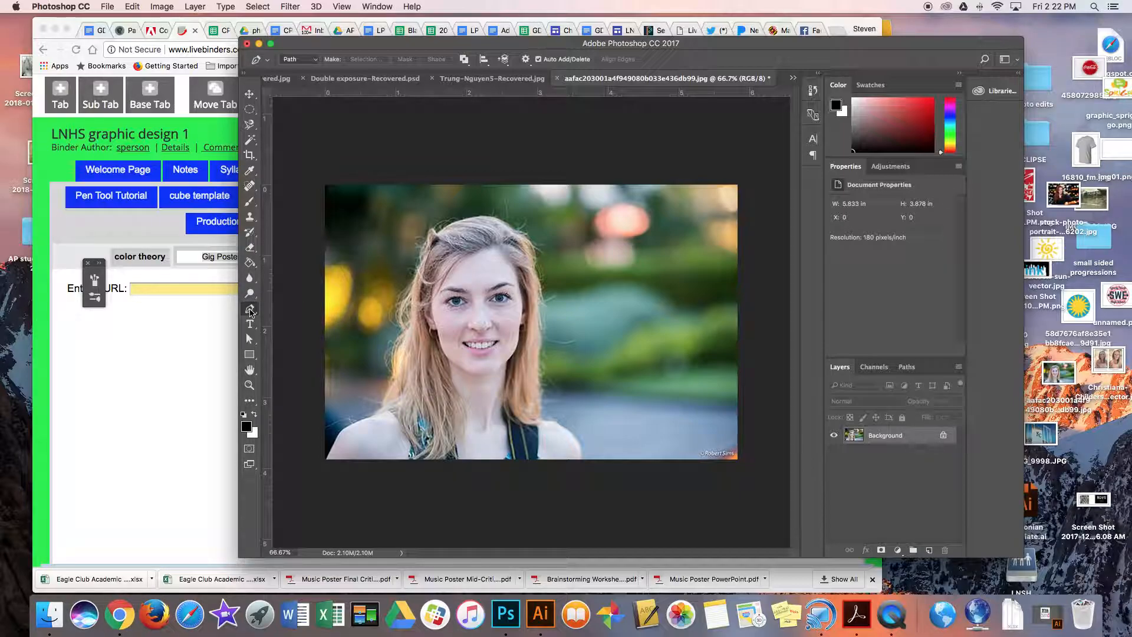
left_click(431, 230)
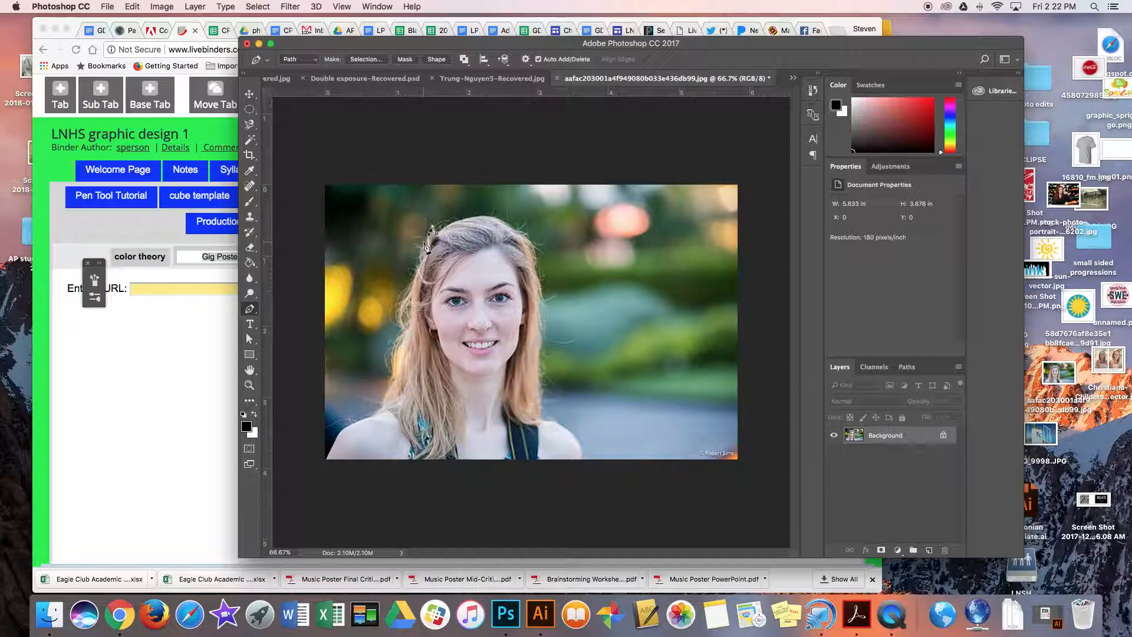
left_click(418, 261)
left_click(415, 276)
left_click(411, 286)
left_click(404, 294)
left_click(409, 298)
left_click(408, 313)
left_click(407, 327)
left_click_drag(395, 343, 393, 363)
Continue the pen path down the lower hair and around the left shoulder to the photo's bottom edge.
left_click(392, 382)
left_click(386, 397)
left_click_drag(383, 408, 335, 439)
left_click(328, 460)
Continue the pen path up the right shoulder and hair and over the head, closing it at the starting point.
left_click_drag(582, 460, 523, 237)
left_click(516, 232)
left_click(501, 220)
left_click(476, 216)
left_click_drag(468, 217, 440, 239)
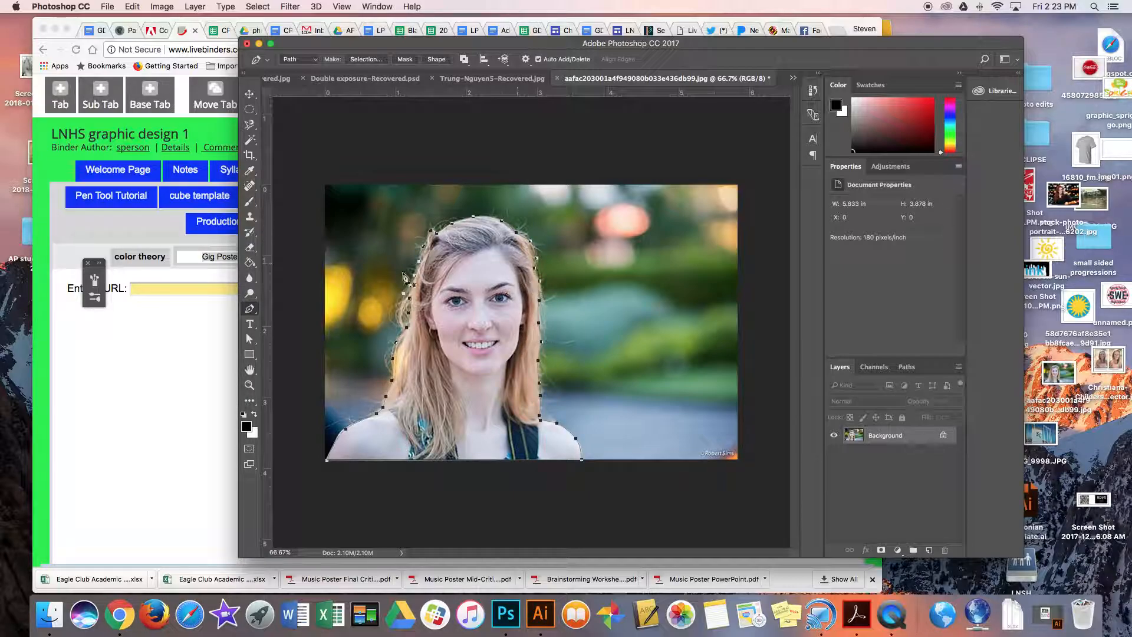
Adjust the path's anchor points along the left hair edge and the top of the head with the Direct Selection tool.
left_click(250, 339)
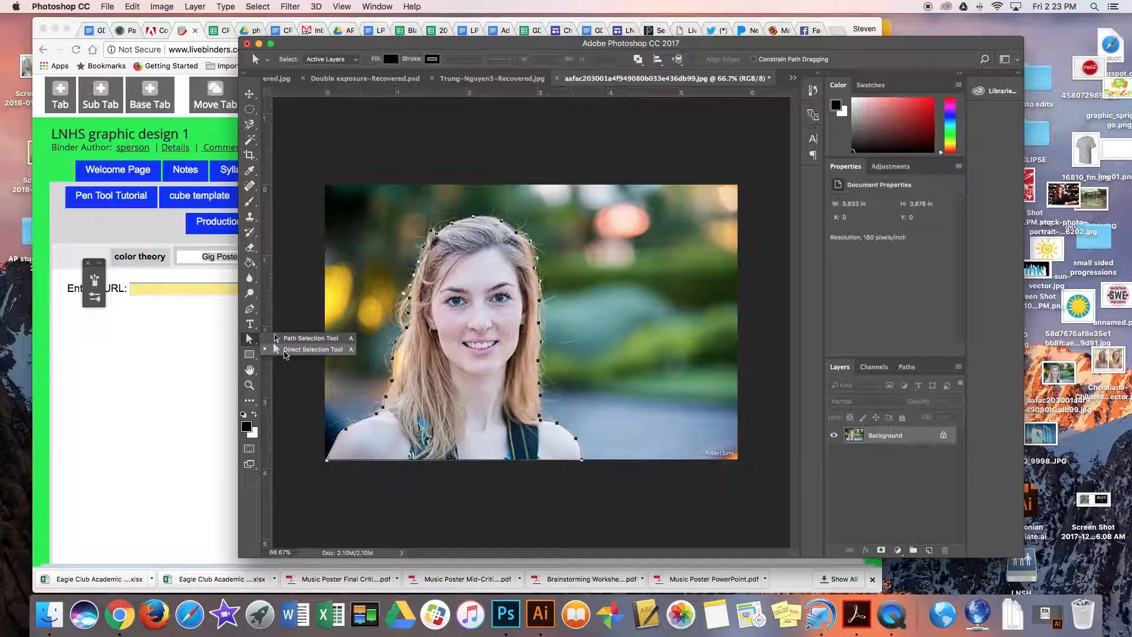
left_click(282, 348)
left_click(406, 291)
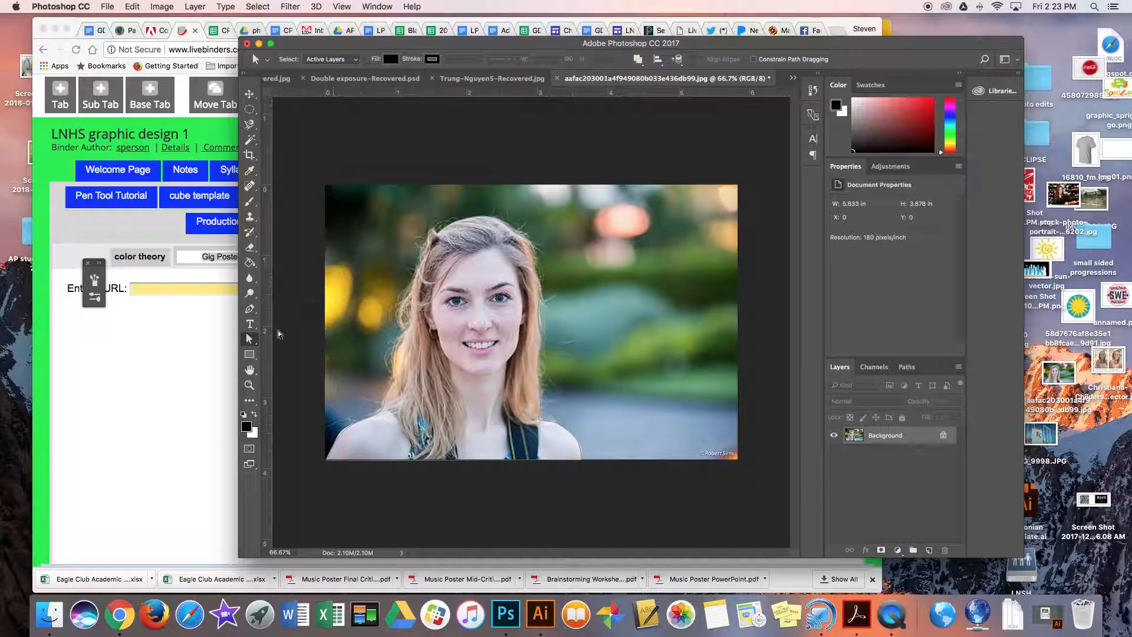
left_click(406, 296)
left_click(474, 219)
left_click_drag(473, 217, 487, 217)
left_click_drag(530, 241, 529, 237)
Adjust the path's anchor points along the right edge of the woman's hair to follow its outline.
left_click(536, 269)
left_click_drag(541, 324, 543, 324)
left_click(541, 344)
left_click(538, 362)
Convert the woman's pen path into a shape layer and hide that layer.
left_click(249, 309)
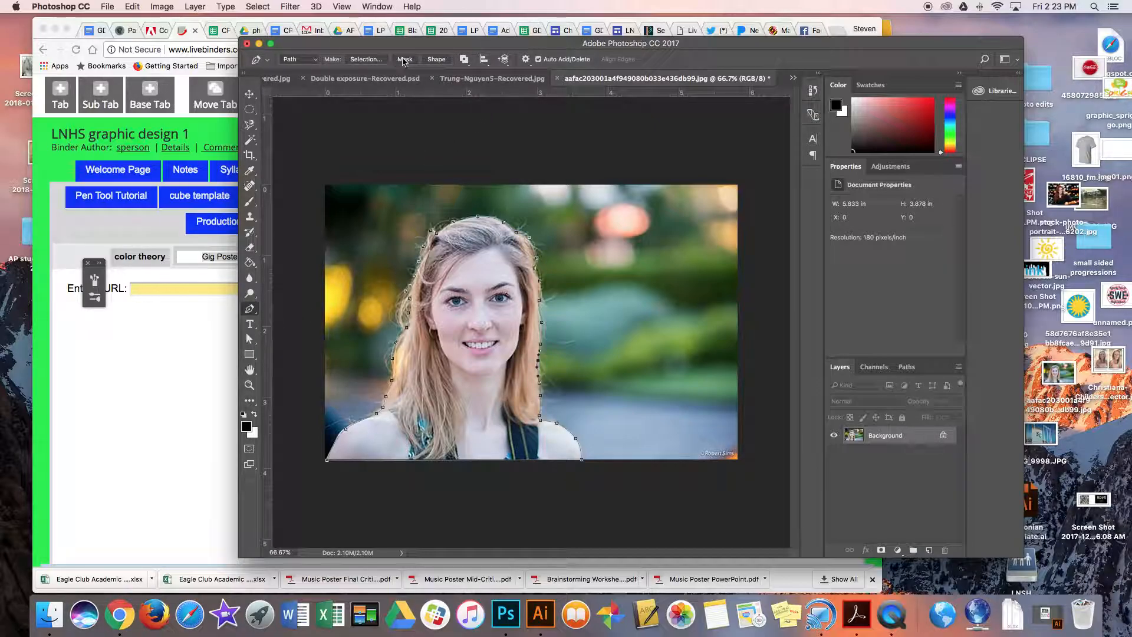
left_click(436, 59)
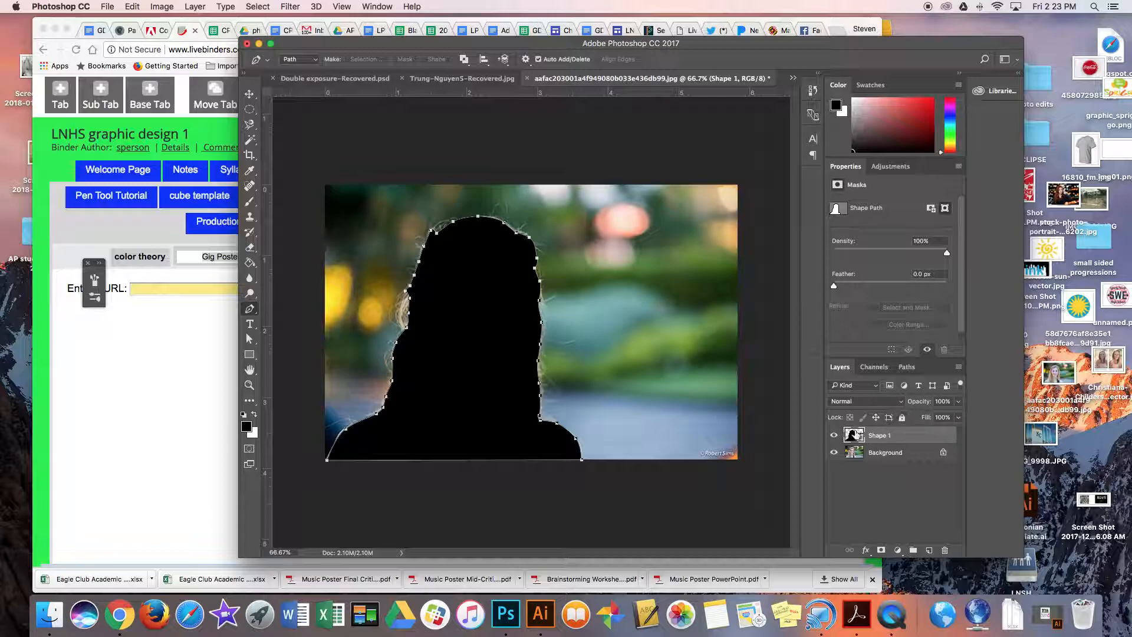
left_click(834, 436)
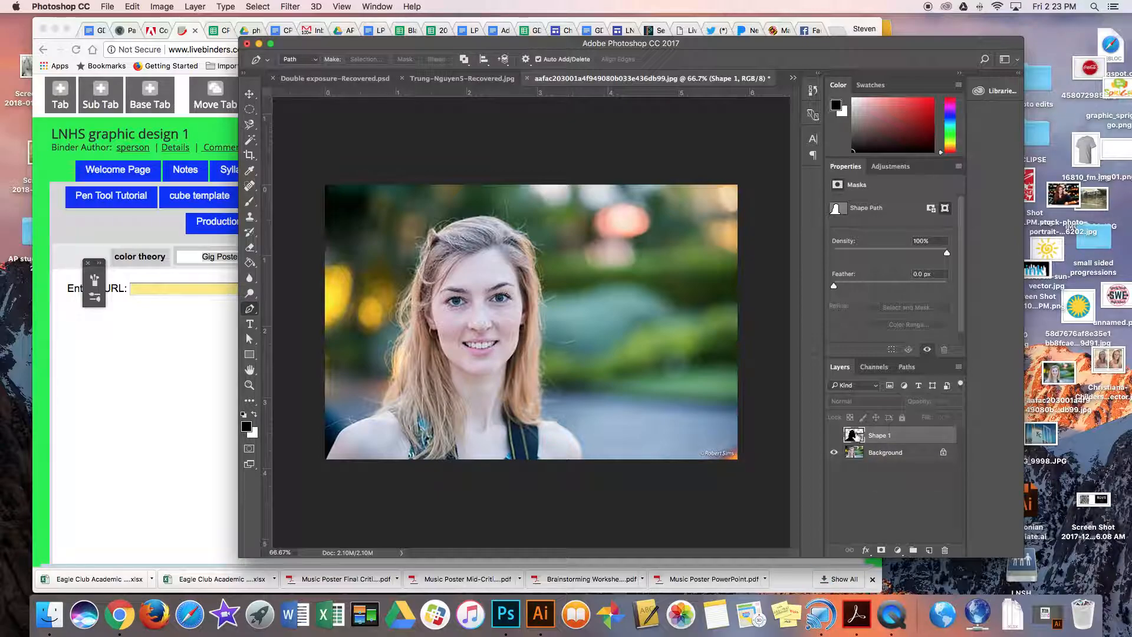
left_click(851, 436, "super")
left_click(248, 449)
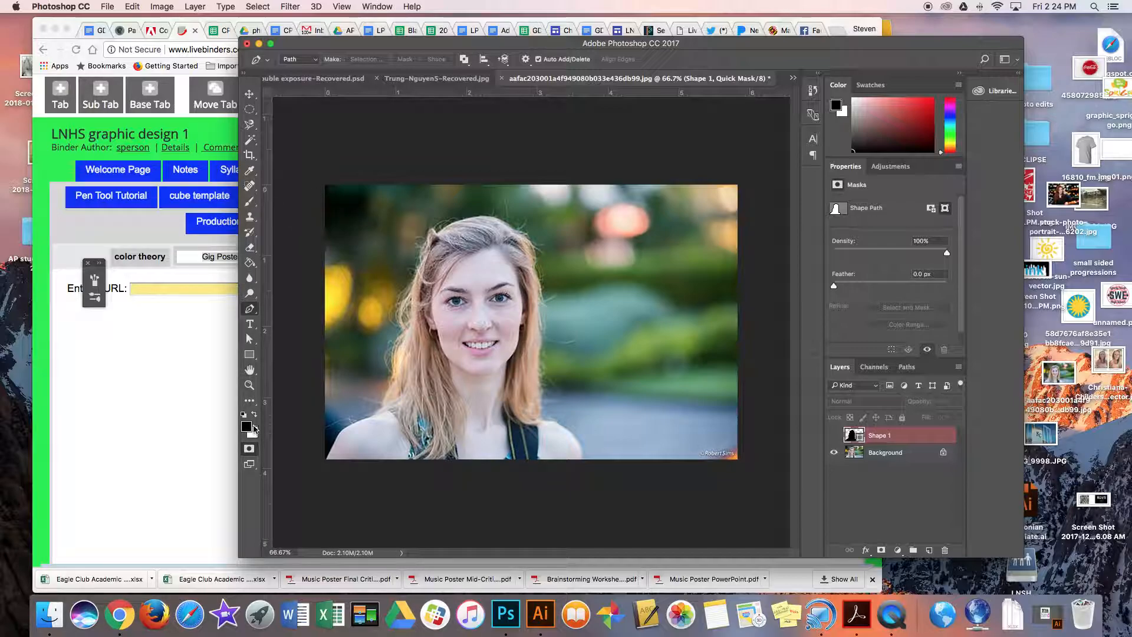
left_click(250, 96)
left_click(249, 450)
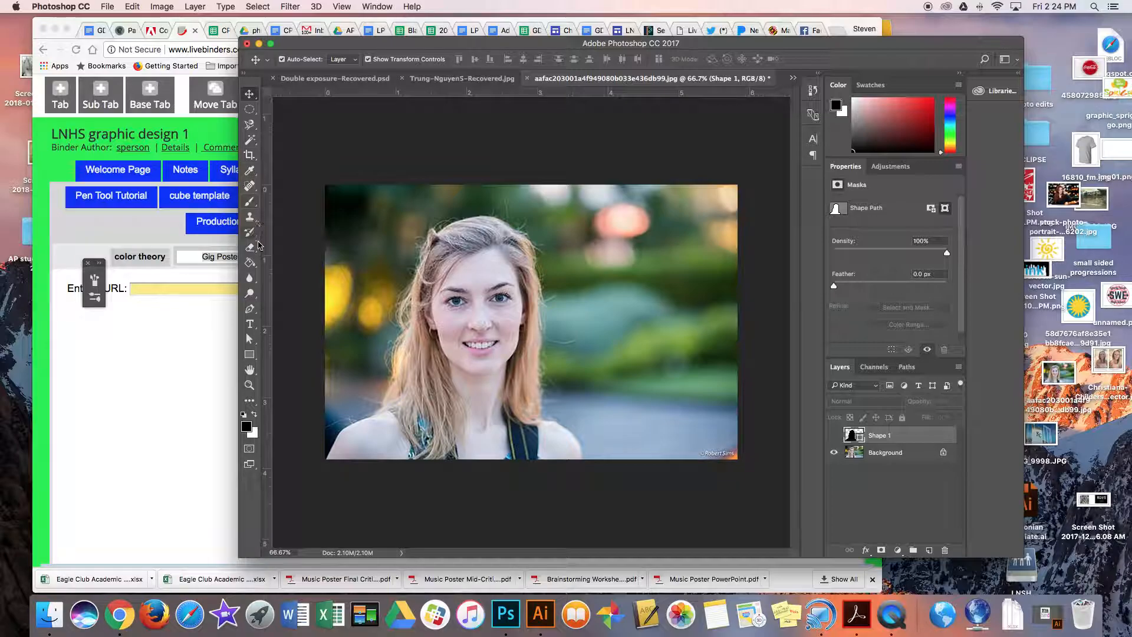
left_click(249, 450)
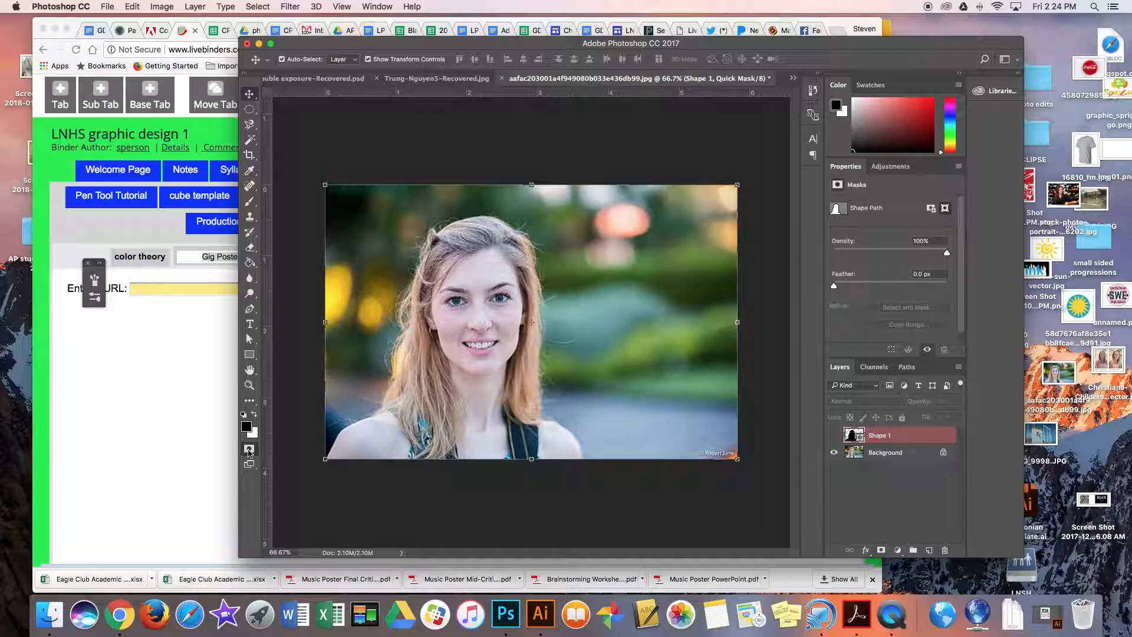
Activate the Background layer and accept the Quick Mask options with red indicating masked areas at 50% opacity.
left_click(869, 455)
double_click(249, 449)
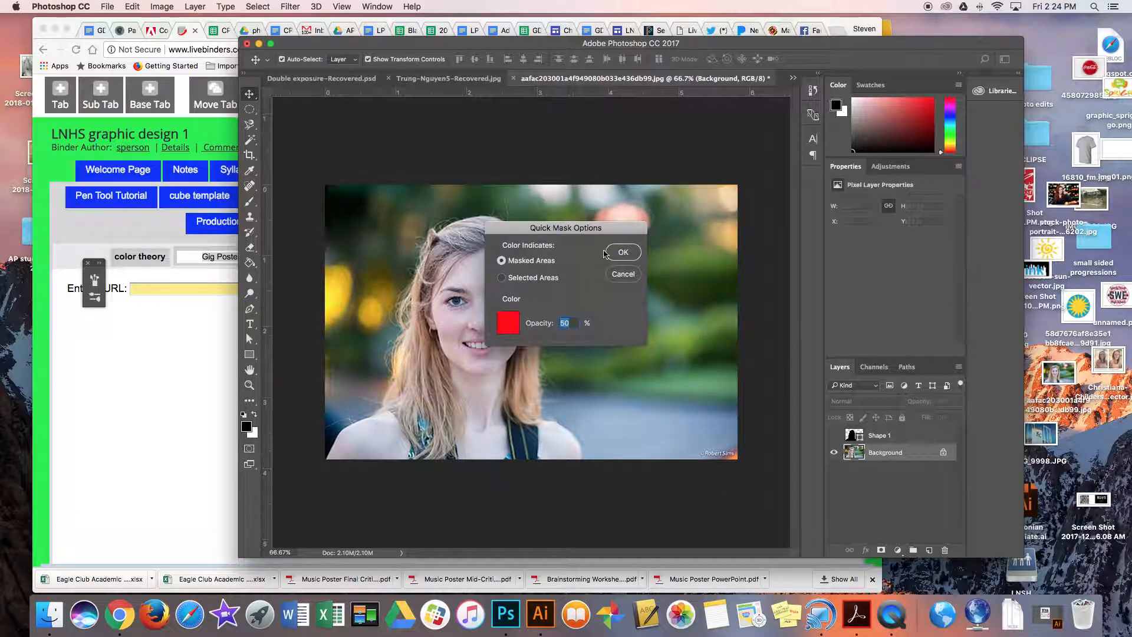
left_click(619, 253)
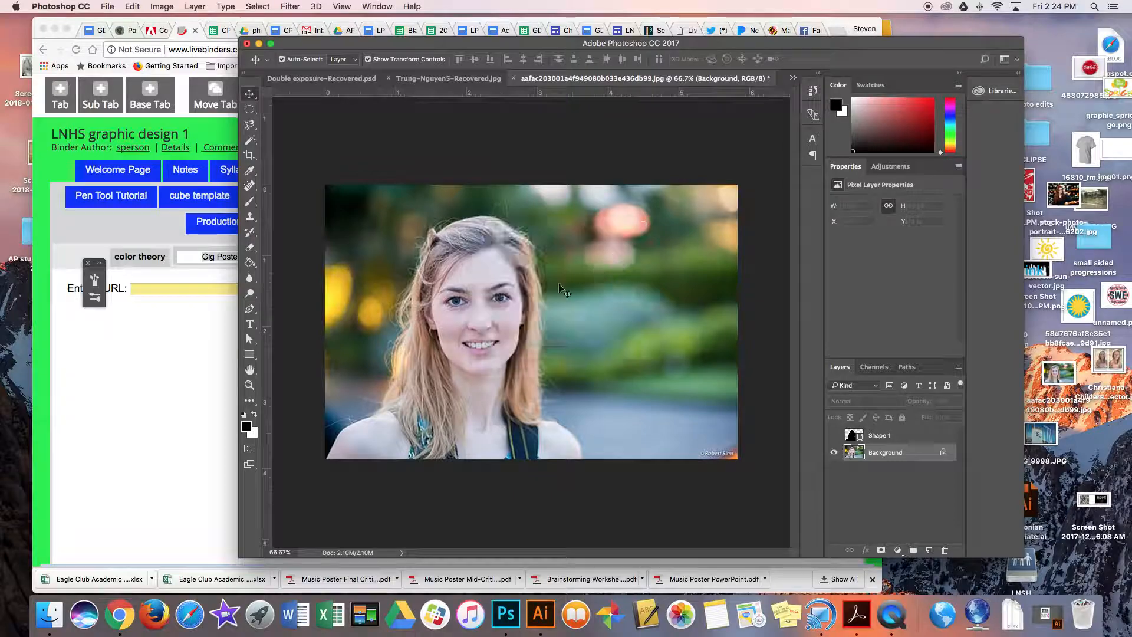
Switch to the Brush tool and check its size and hardness settings, keeping the 30 px hard round brush.
left_click(249, 204)
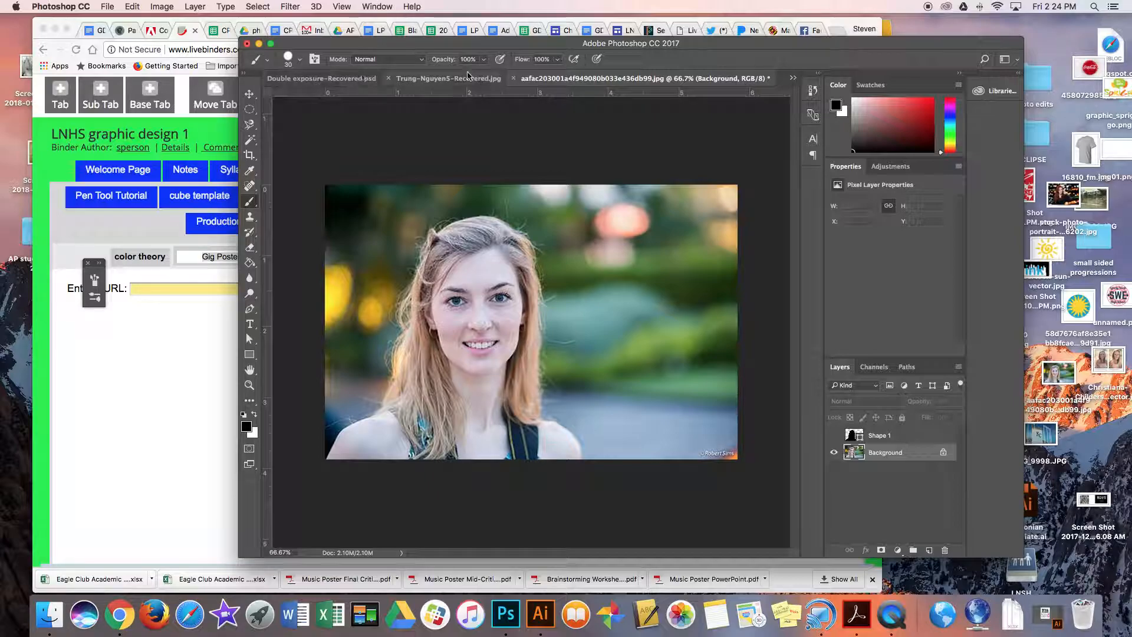
left_click(299, 61)
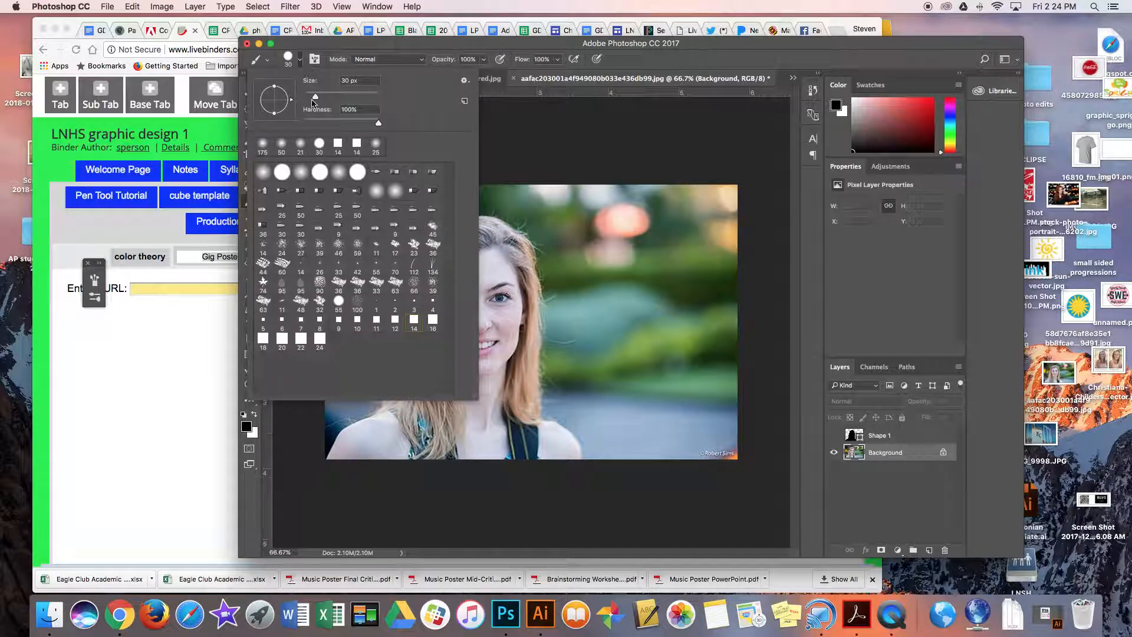
left_click(578, 141)
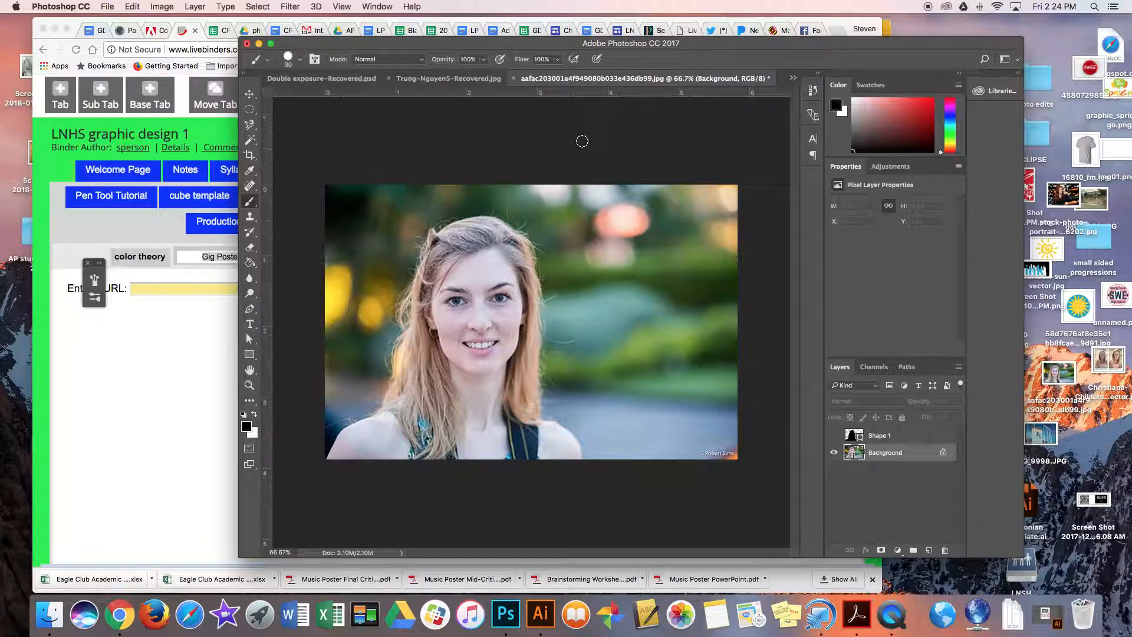
Paint a black test stroke directly on the blurred background beside the woman and undo it.
left_click_drag(625, 236, 622, 280)
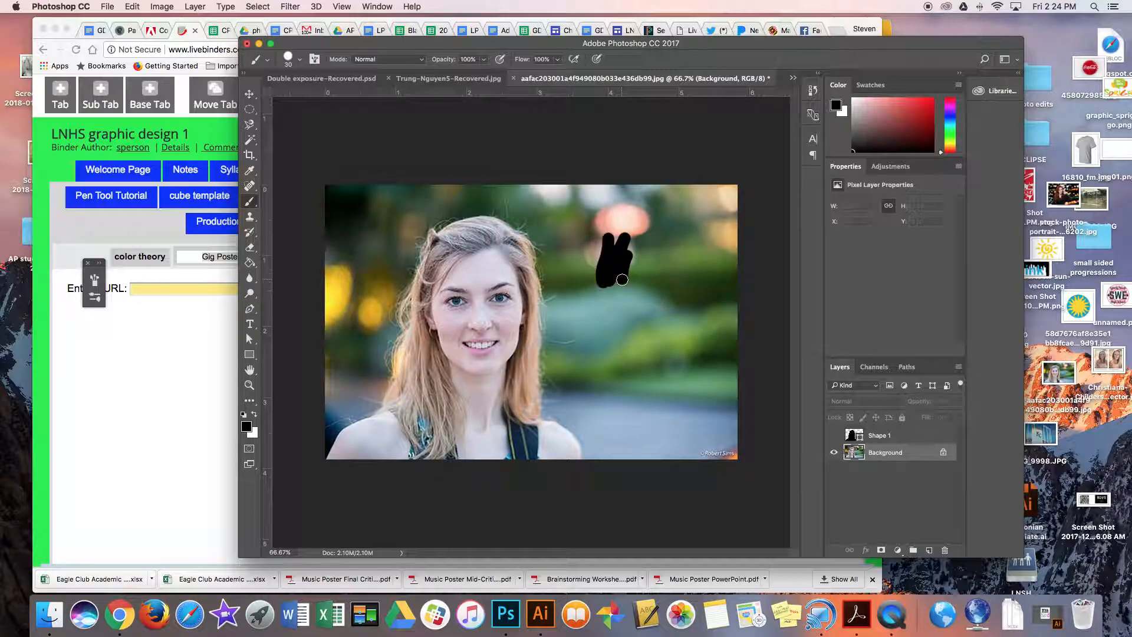
key("super+z")
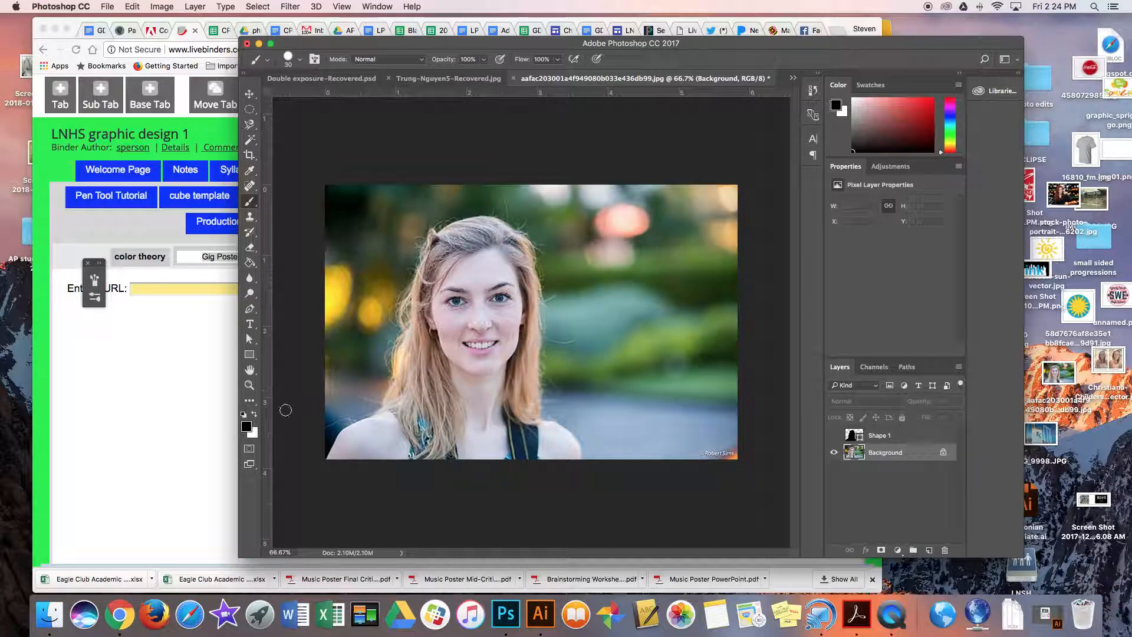
Enter Quick Mask mode and paint the mask along the right edge of the woman's hair and shoulder and over the nearby background.
left_click(249, 448)
mouse_move(627, 250)
left_mouse_down()
mouse_move(653, 221)
mouse_move(638, 237)
mouse_move(542, 256)
mouse_move(545, 315)
left_mouse_up()
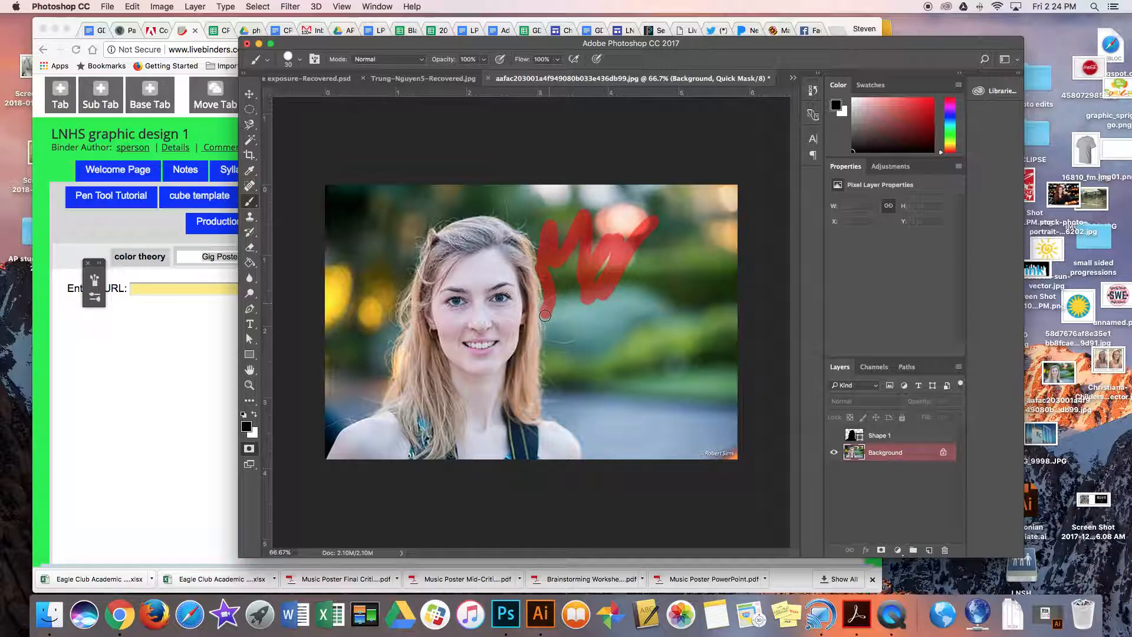
left_click_drag(545, 394, 547, 417)
mouse_move(587, 454)
left_mouse_down()
mouse_move(656, 458)
mouse_move(595, 434)
mouse_move(641, 374)
mouse_move(614, 337)
left_mouse_up()
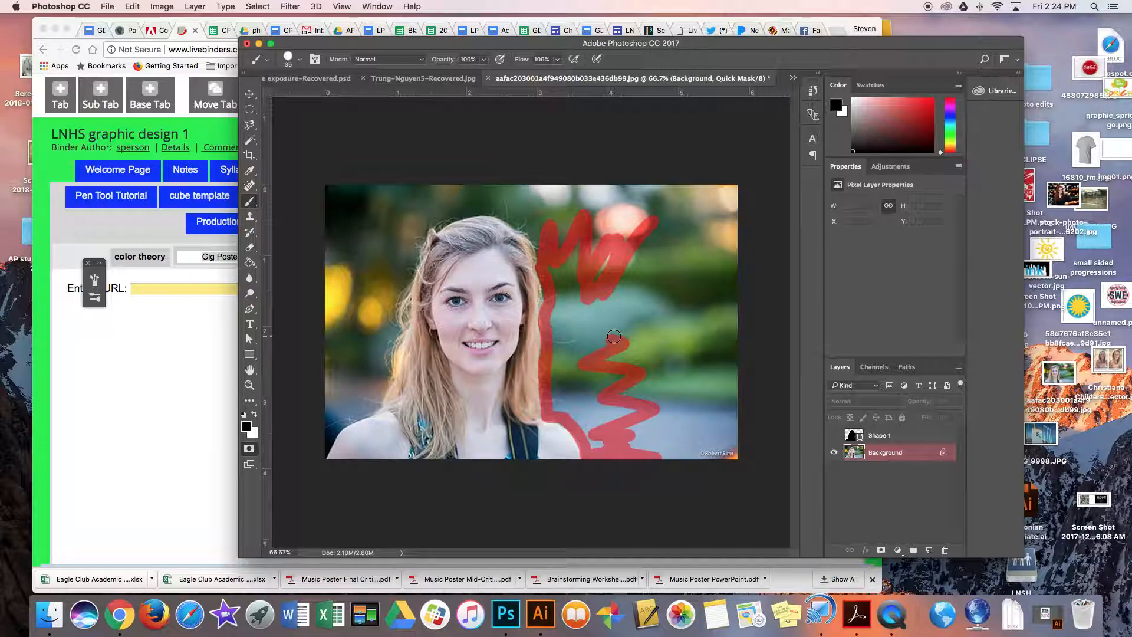
Enlarge the brush to 400 px and mask the large background area to the right of the woman.
key("bracketright")
key("bracketright")
key("bracketright")
key("bracketright")
key("bracketright")
key("bracketright")
key("bracketright")
key("bracketright")
key("bracketright")
key("bracketright")
key("bracketright")
key("bracketright")
key("bracketright")
key("bracketright")
mouse_move(616, 262)
left_mouse_down()
mouse_move(662, 354)
mouse_move(624, 361)
mouse_move(686, 377)
mouse_move(682, 391)
mouse_move(695, 381)
mouse_move(692, 165)
mouse_move(681, 264)
mouse_move(630, 372)
left_mouse_up()
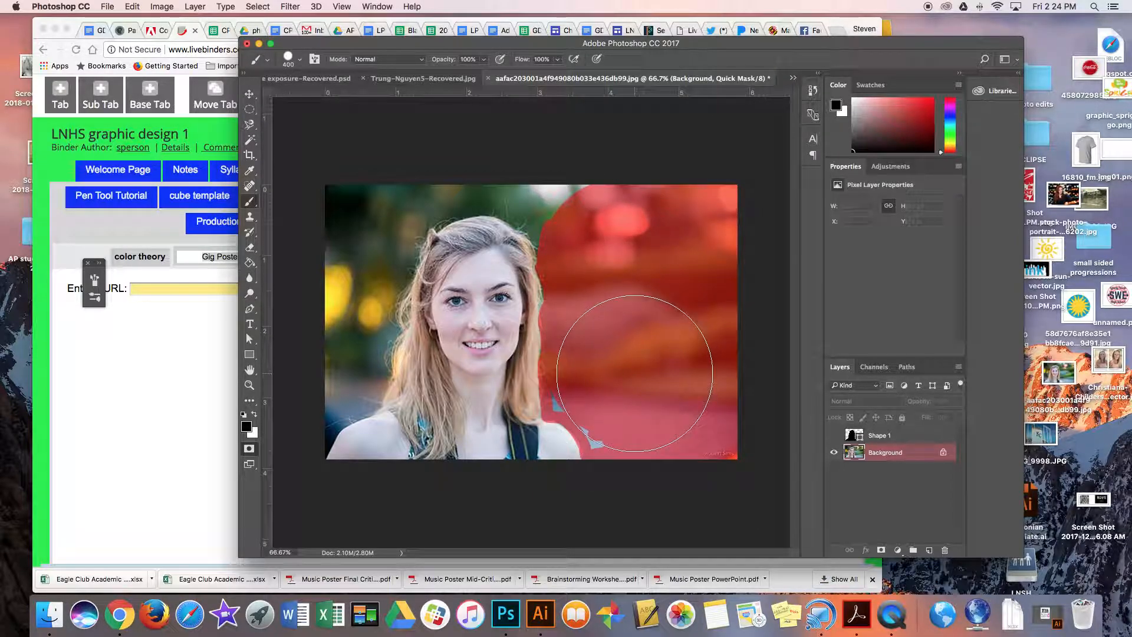
Reduce the brush to 175 px and fill the mask gaps beside the right shoulder, refining its edge with white and black.
key("bracketleft")
key("bracketleft")
key("bracketleft")
key("bracketleft")
left_click_drag(631, 413, 584, 401)
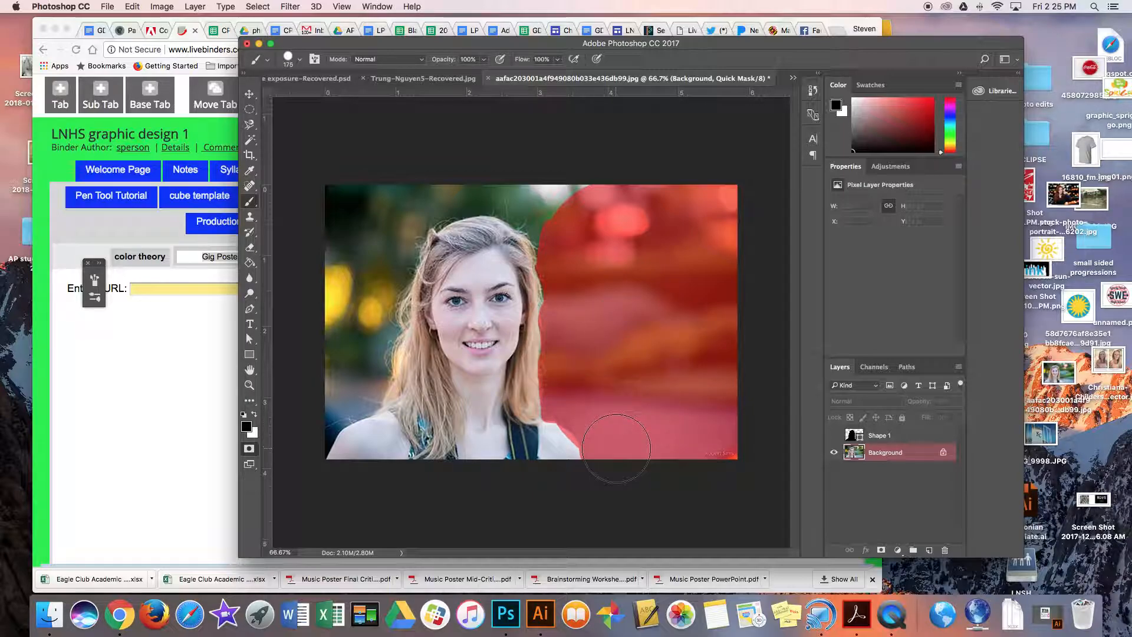
left_click(254, 415)
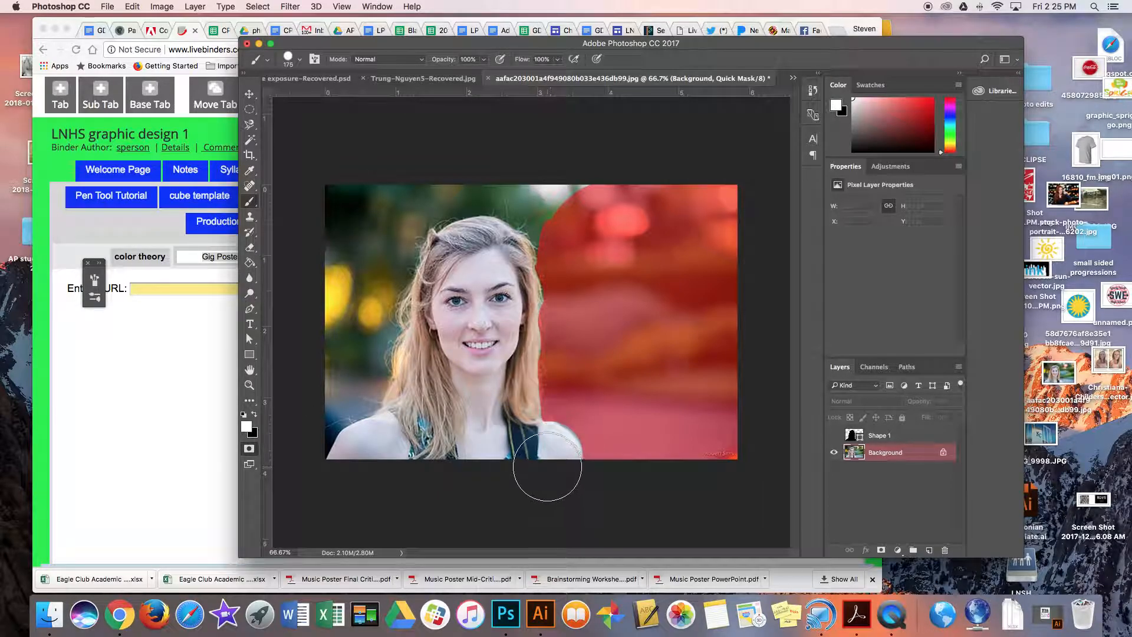
left_click(254, 414)
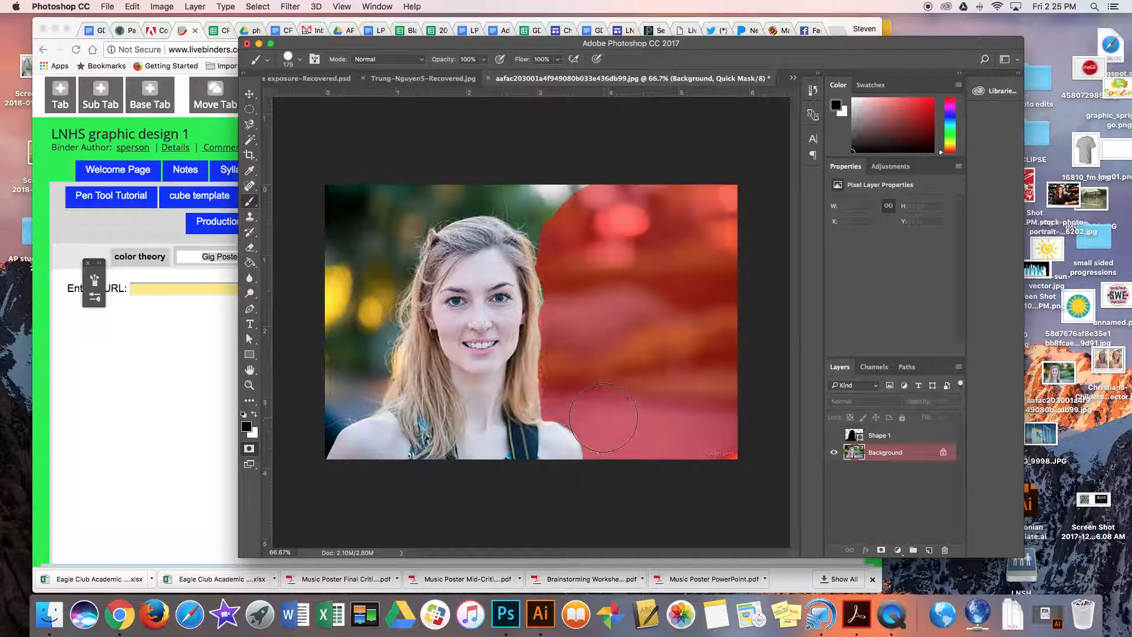
Toggle Quick Mask mode off and on to preview the selection produced by the painted mask.
left_click(250, 448)
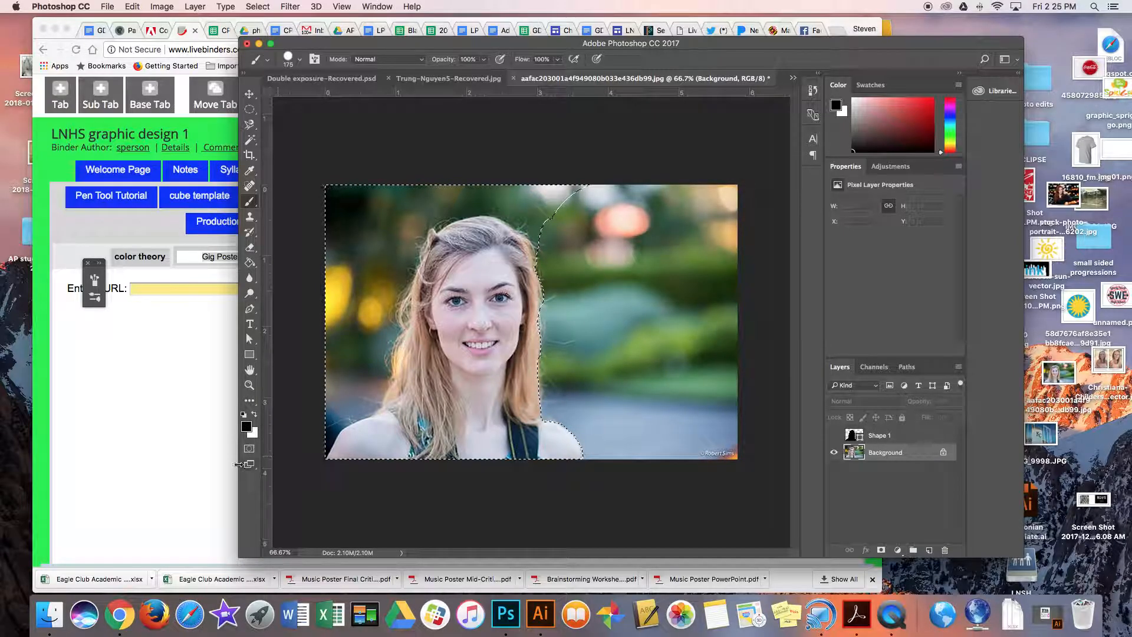
key("q")
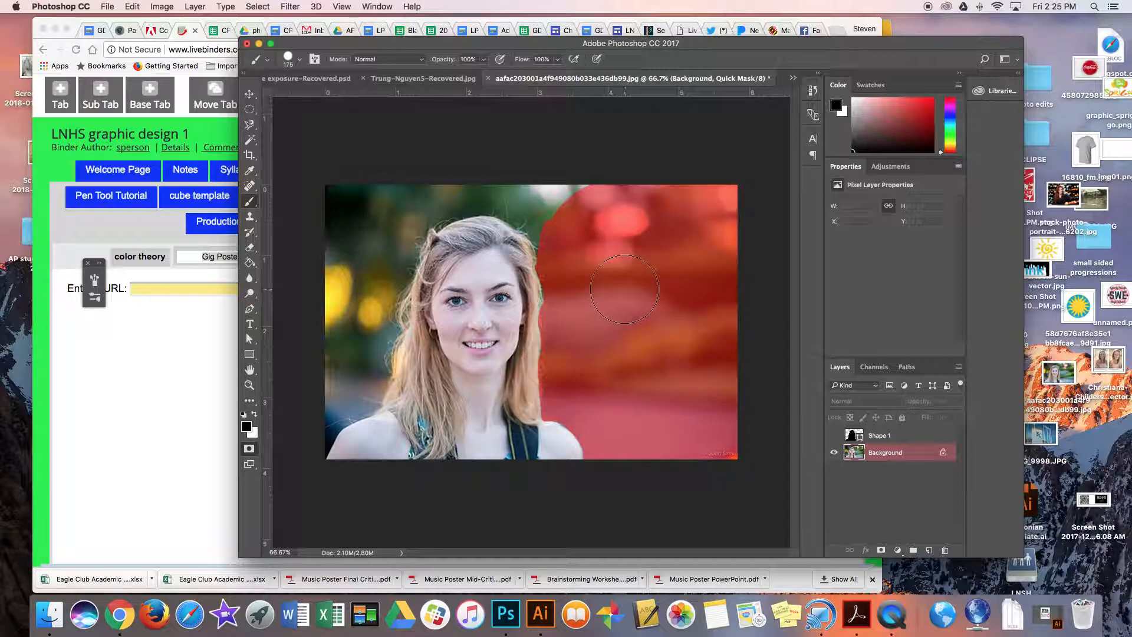
left_click(250, 449)
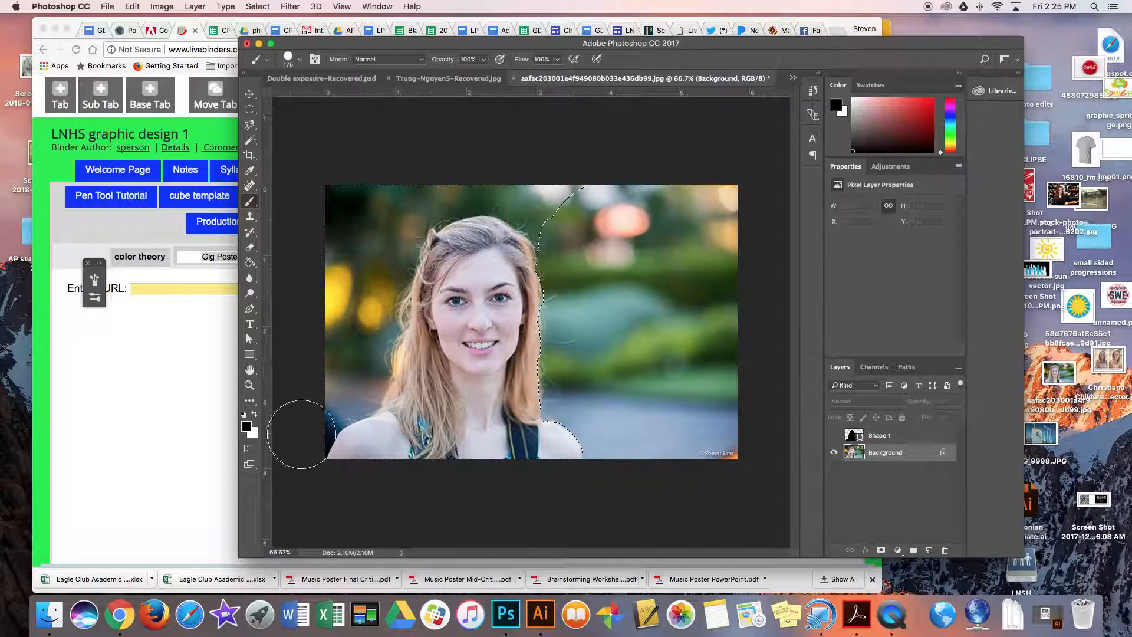
left_click(250, 449)
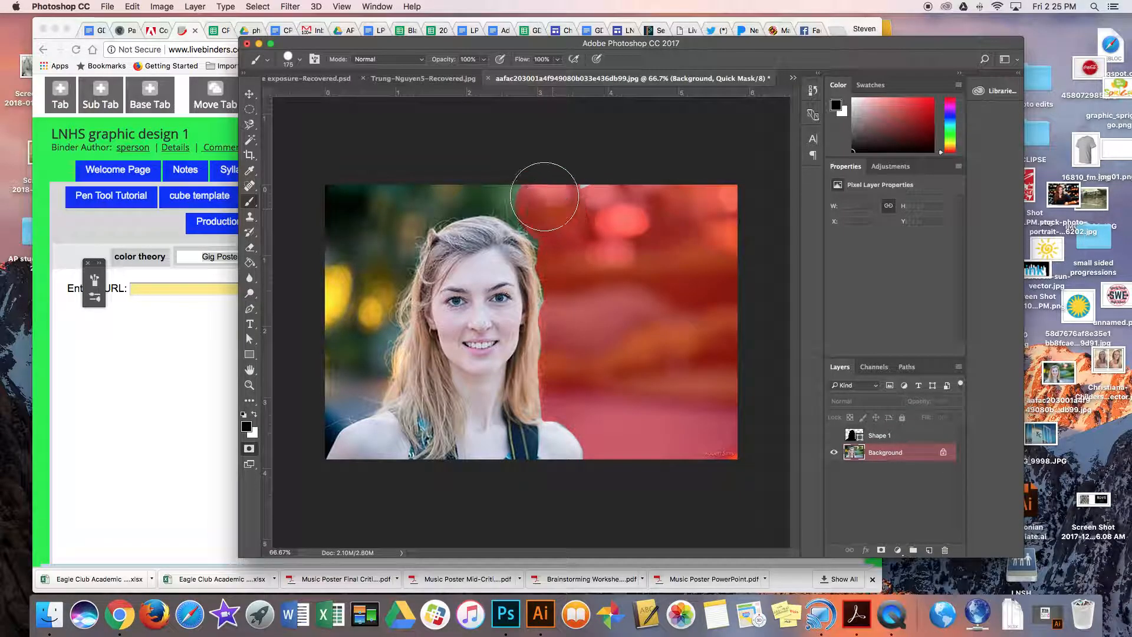
Mask the remaining background above and to the left of the woman, and remove the overlap from her with white.
mouse_move(560, 227)
left_mouse_down()
mouse_move(558, 191)
mouse_move(531, 194)
mouse_move(559, 229)
mouse_move(536, 200)
mouse_move(500, 186)
mouse_move(436, 184)
mouse_move(418, 197)
mouse_move(458, 187)
mouse_move(426, 197)
mouse_move(406, 228)
mouse_move(370, 295)
mouse_move(352, 378)
mouse_move(302, 427)
mouse_move(359, 386)
mouse_move(340, 192)
mouse_move(374, 184)
mouse_move(350, 213)
mouse_move(309, 343)
mouse_move(300, 445)
left_mouse_up()
left_click(254, 415)
mouse_move(364, 460)
left_mouse_down()
mouse_move(360, 469)
mouse_move(418, 416)
mouse_move(427, 375)
mouse_move(416, 362)
mouse_move(434, 312)
mouse_move(456, 298)
mouse_move(453, 267)
left_mouse_up()
Reduce the brush to 60 px and below and refine the mask with white along the hair at the upper left of her head.
key("bracketleft")
key("bracketleft")
key("bracketleft")
key("bracketleft")
key("bracketleft")
key("bracketleft")
key("bracketleft")
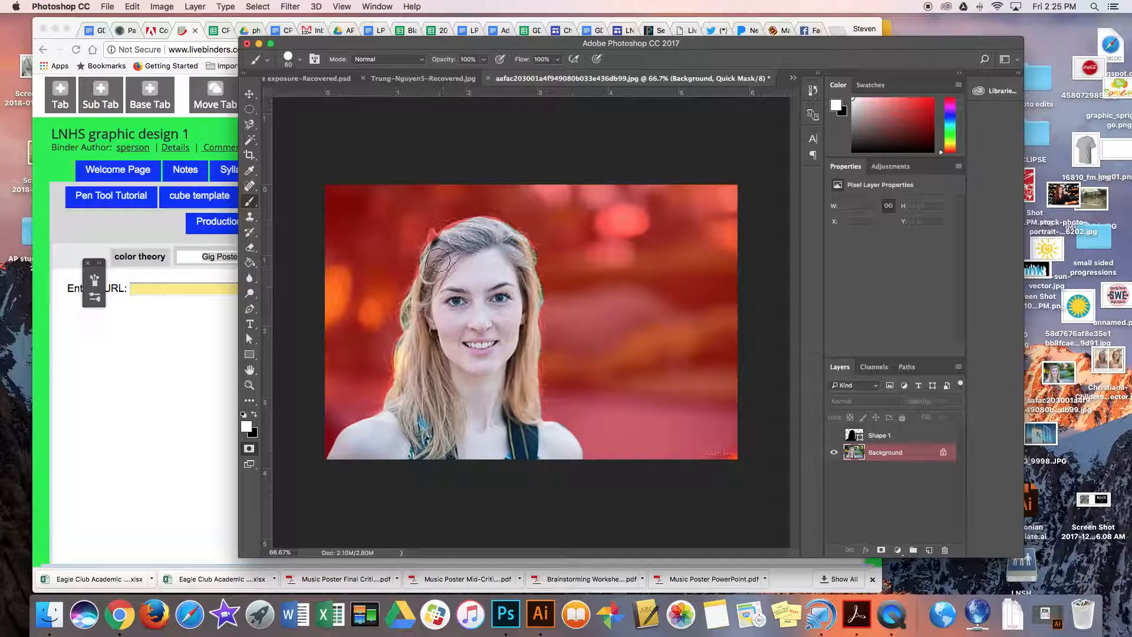
left_click_drag(430, 243, 434, 237)
Unmask the fine loose hair strands to the right of the woman's face using a very thin white brush.
key("super+equal")
key("super+equal")
key("super+equal")
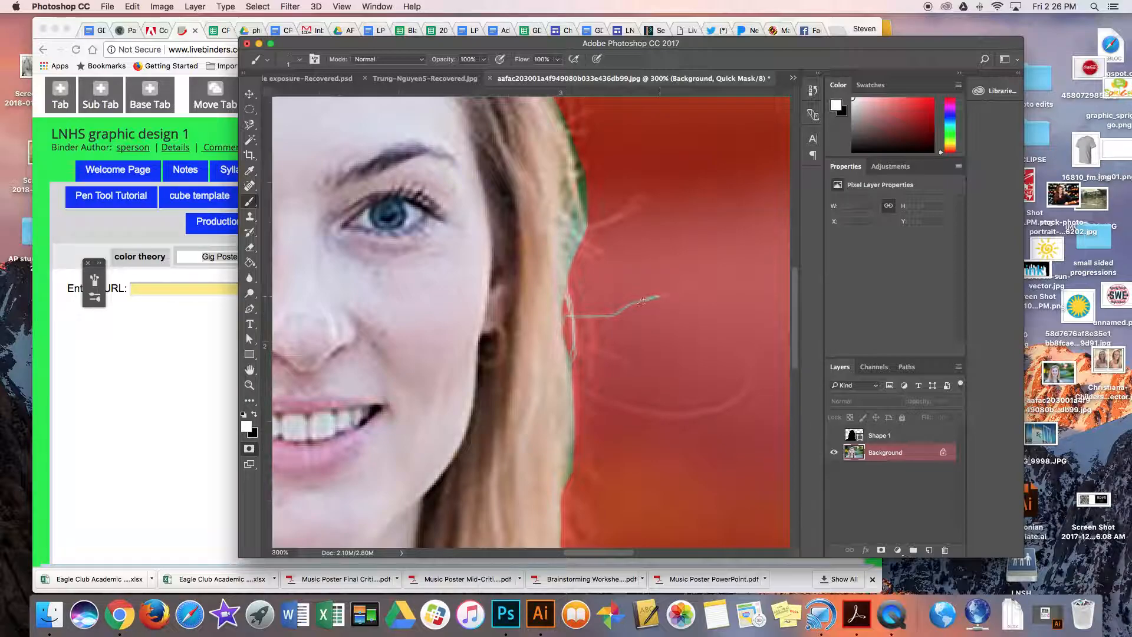
left_click_drag(564, 351, 573, 366)
left_click_drag(664, 412, 716, 407)
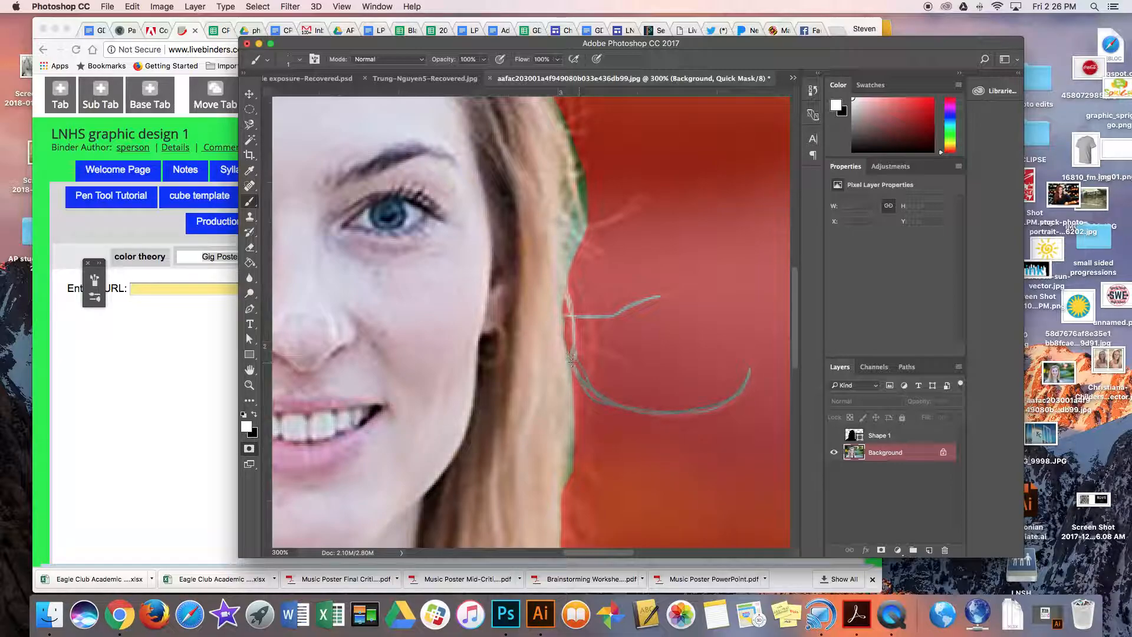
Exit Quick Mask mode to turn the mask into a selection of the woman, and show the whole photo.
left_click(248, 448)
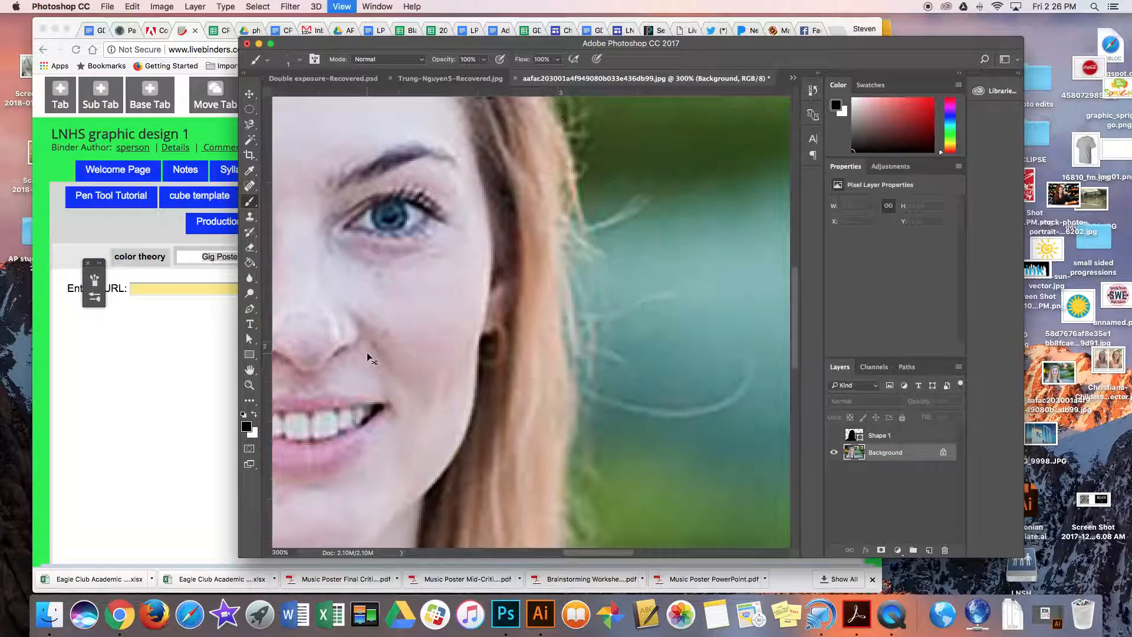
key("super+minus")
key("super+minus")
key("super+minus")
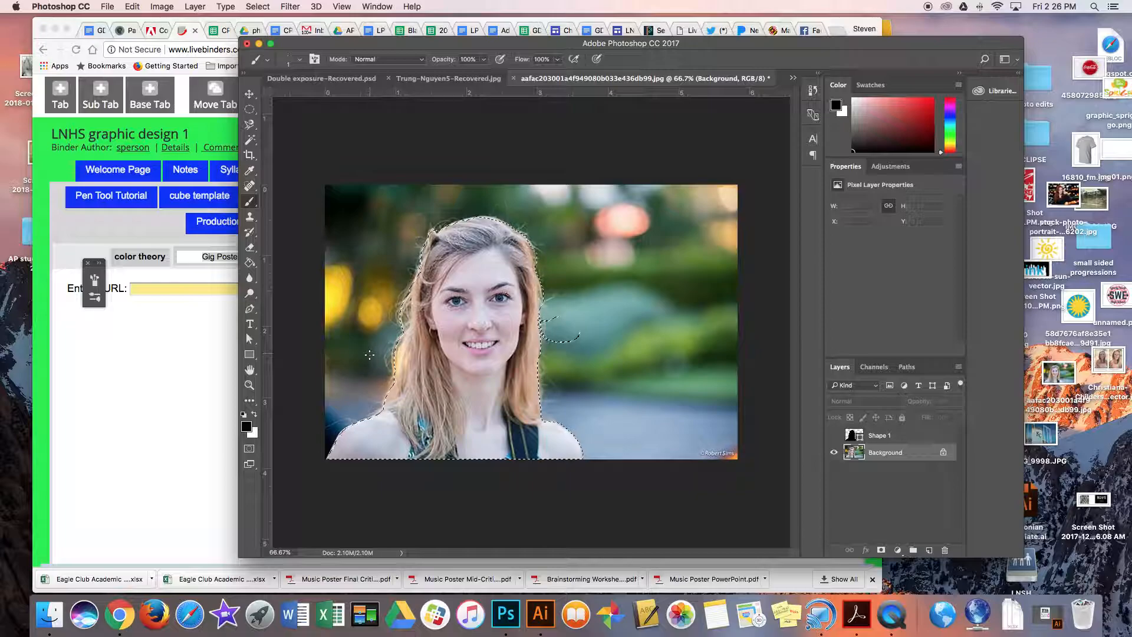